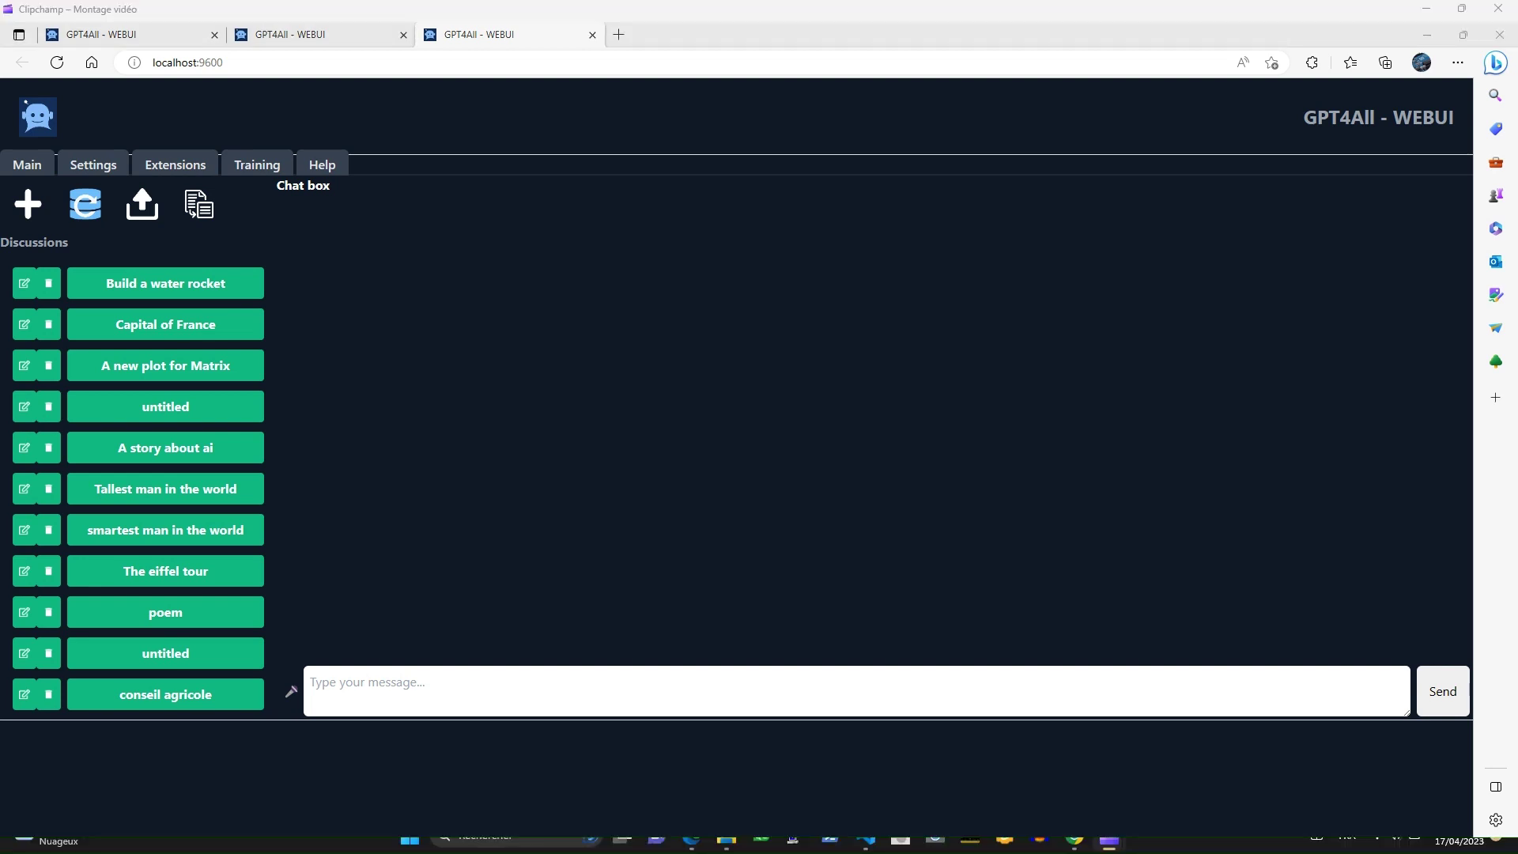
On the Settings page, try gpt4all-lora-quantized-ggml.bin as the model, then revert to ggml-alpaca-7b-q4.bin.
left_click(832, 558)
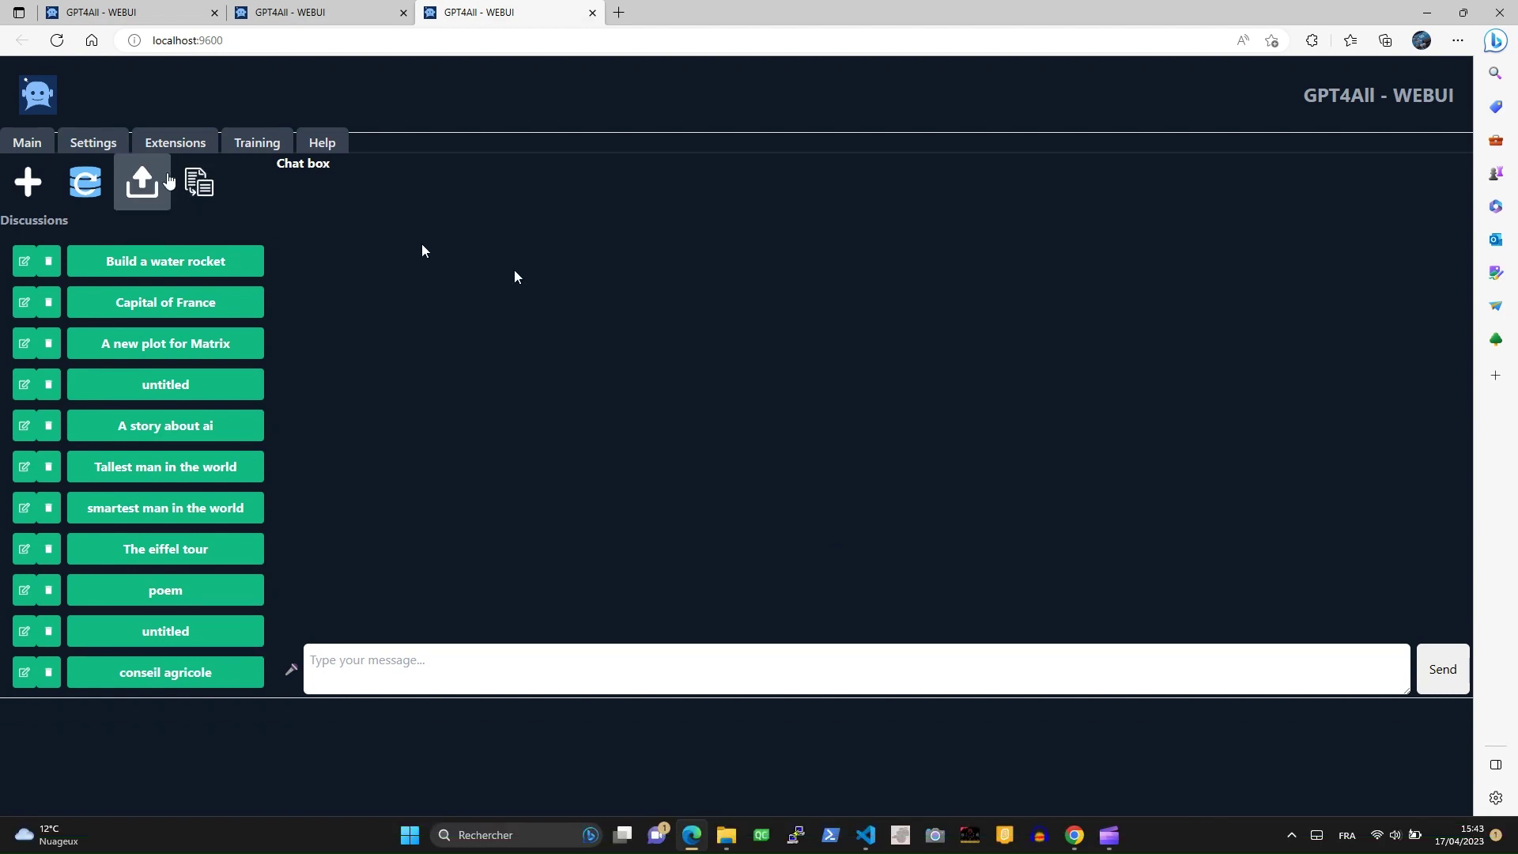
left_click(110, 151)
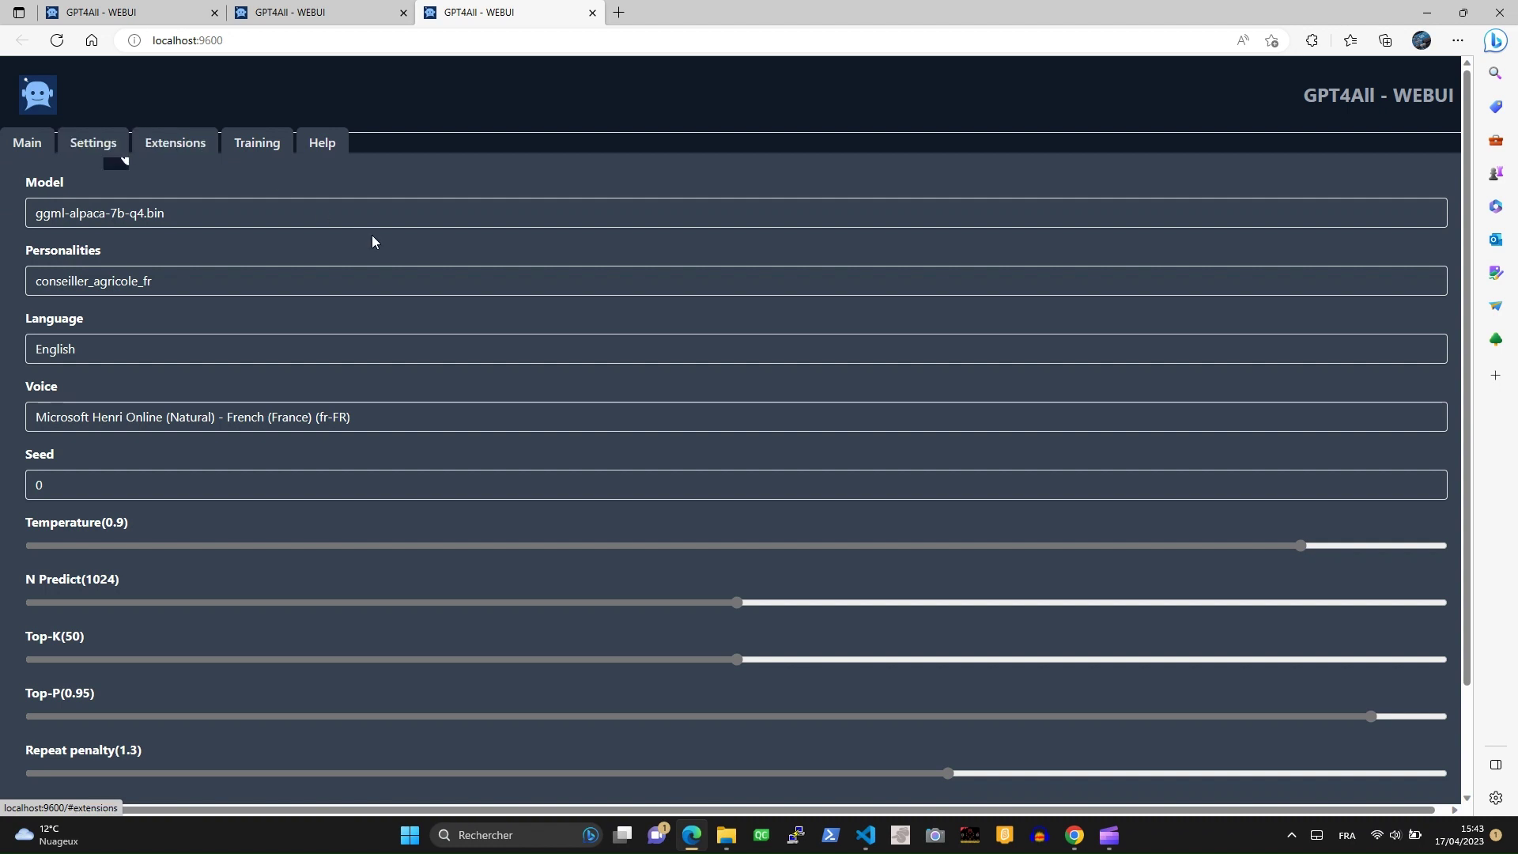
left_click(140, 216)
left_click(225, 261)
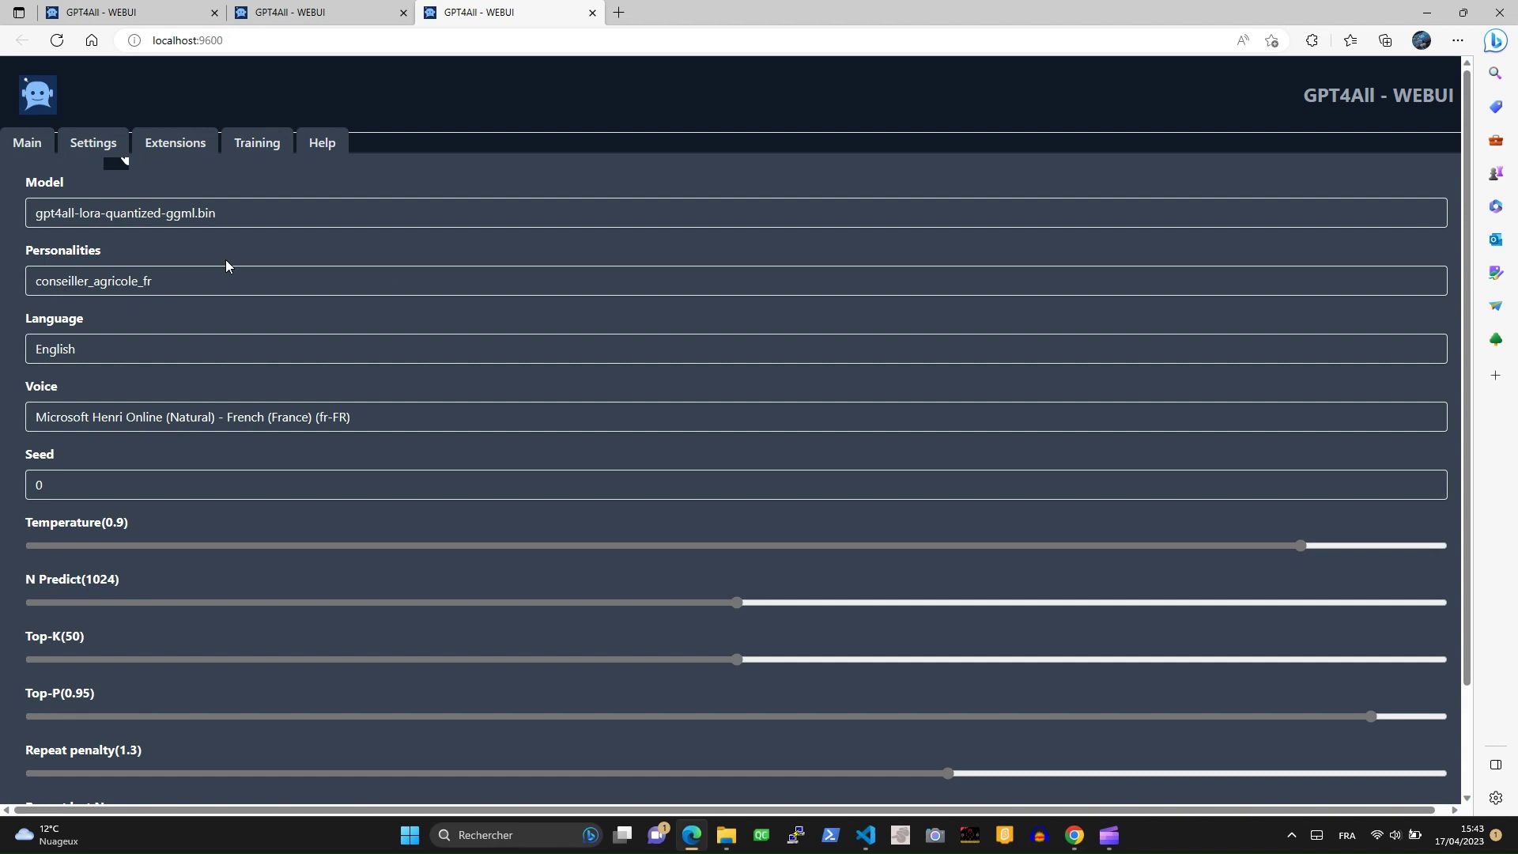
left_click(223, 215)
left_click(198, 239)
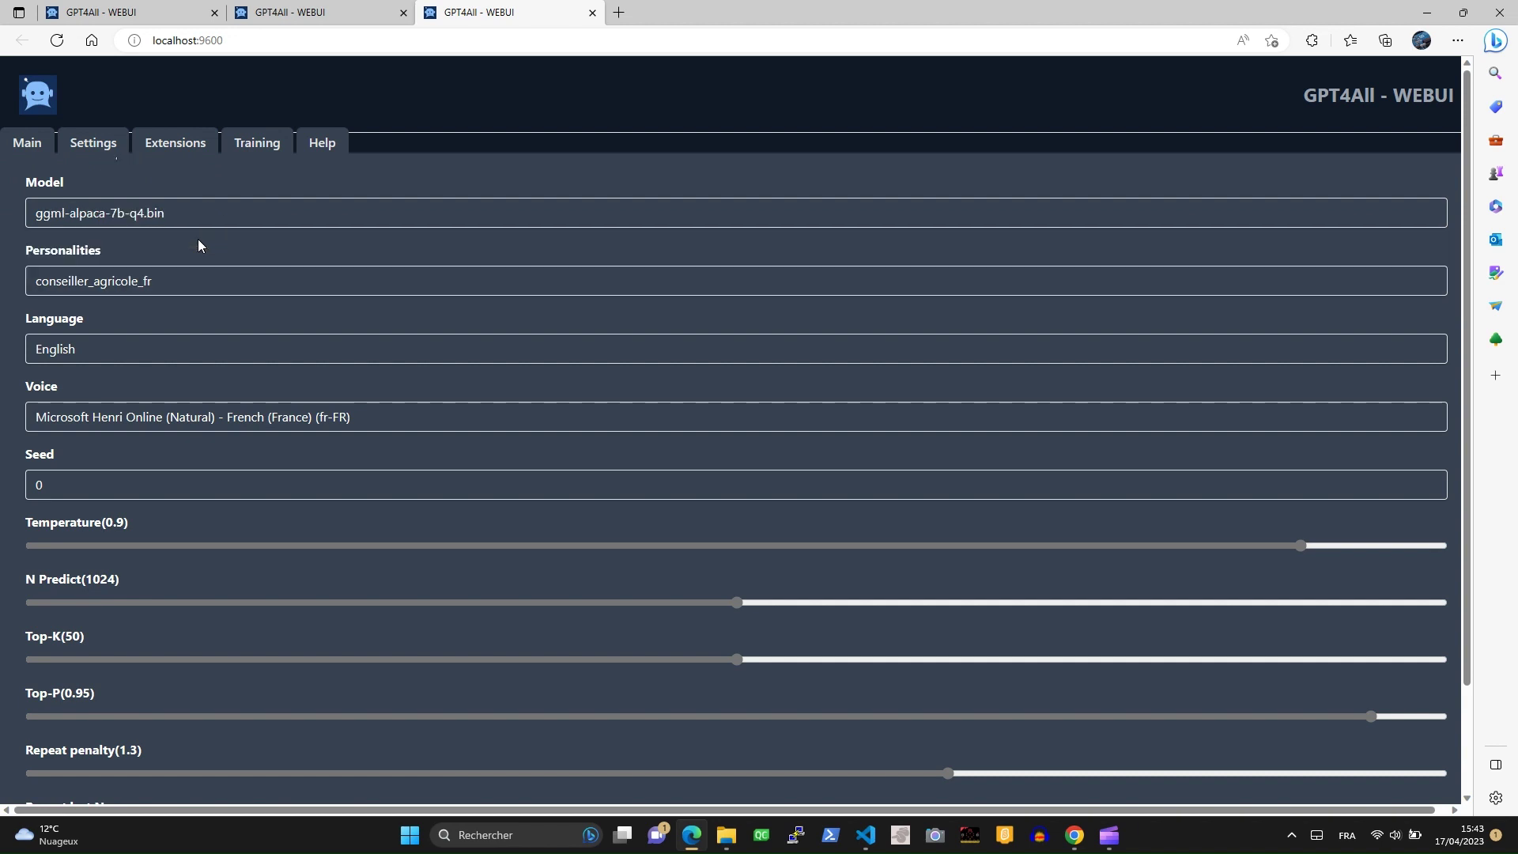
key("alt+Tab")
key("alt+Tab")
key("alt+Tab")
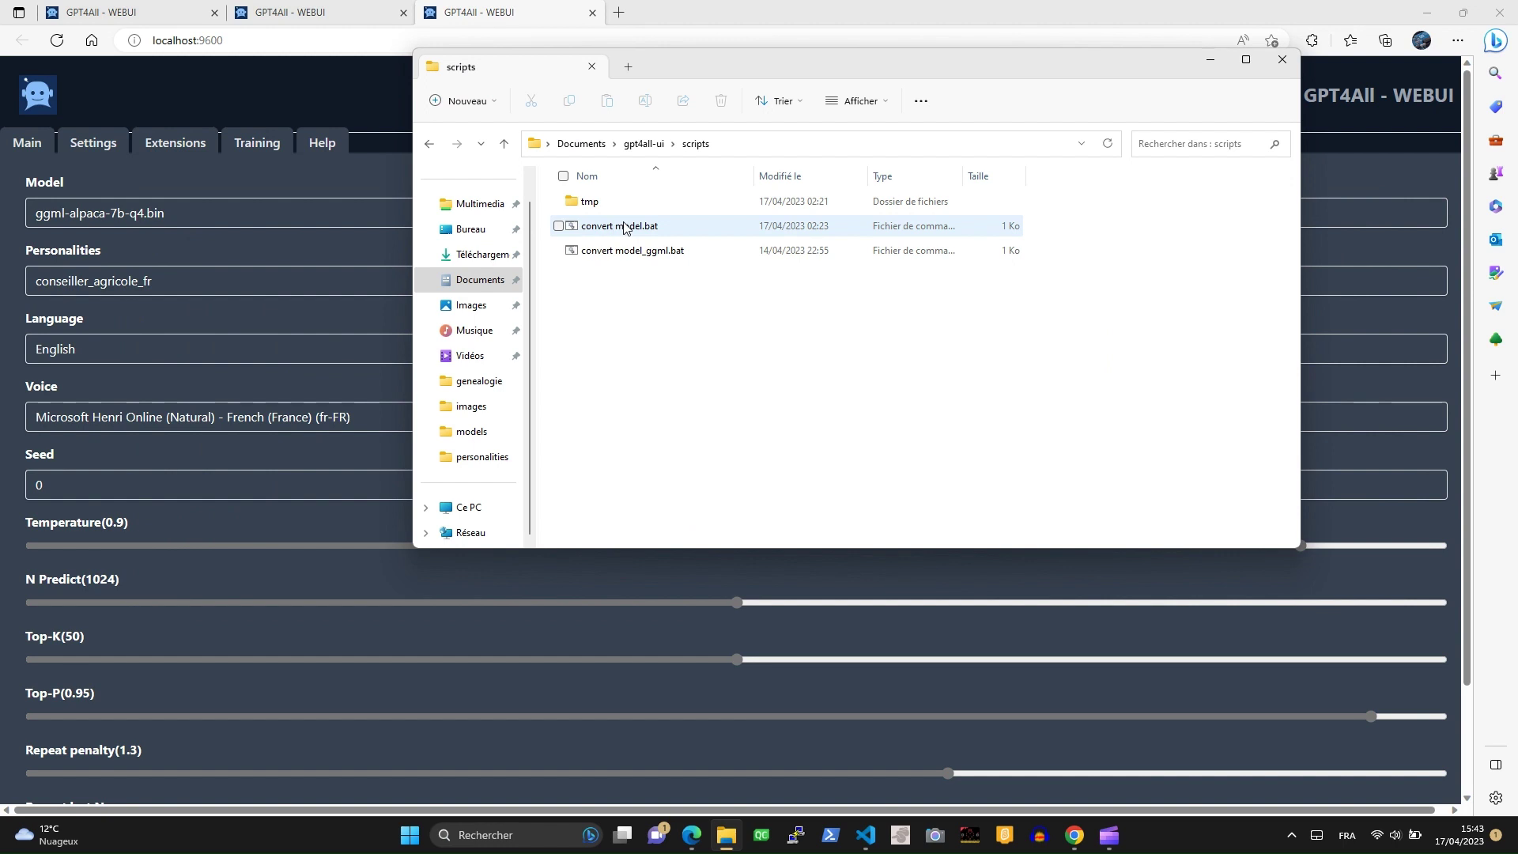
Browse to the gpt4all-ui models folder and point out ggml-alpaca-7b-q4.bin and gpt4all-lora-quantized-ggml.bin.
left_click(624, 227)
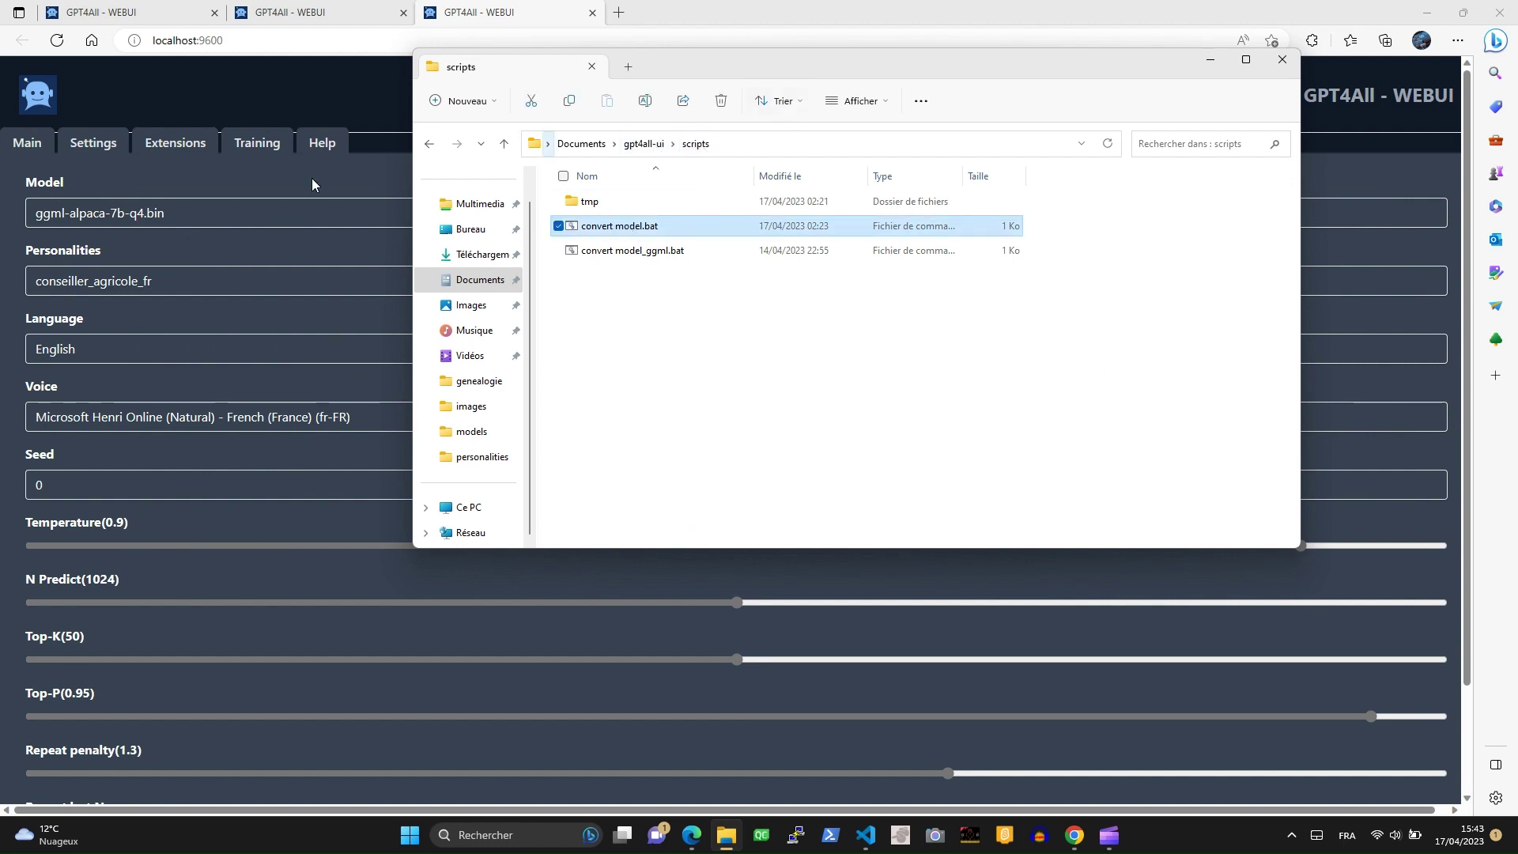
left_click(644, 143)
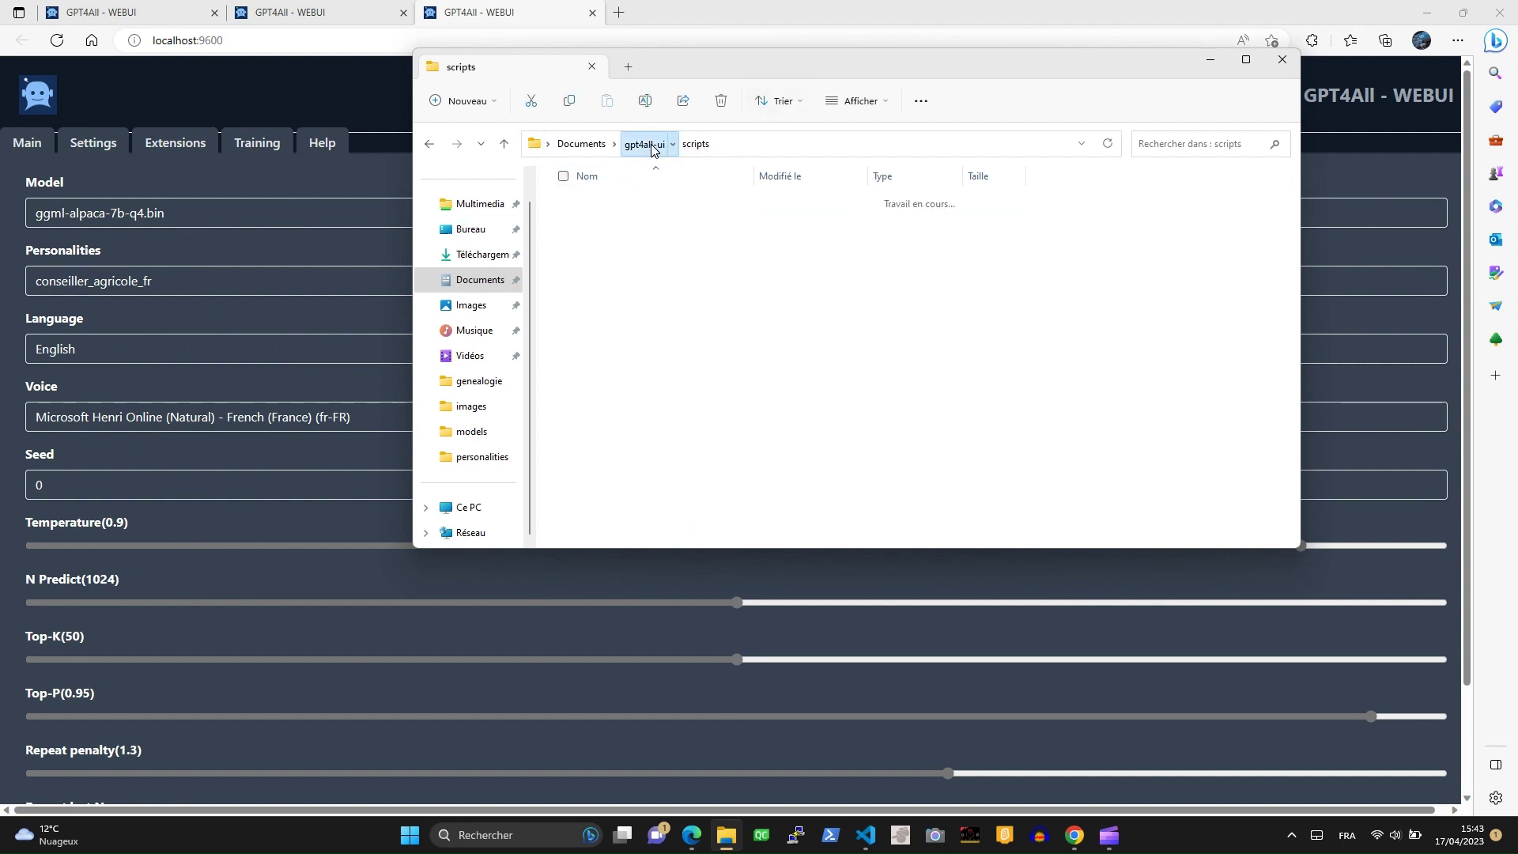
left_click(630, 352)
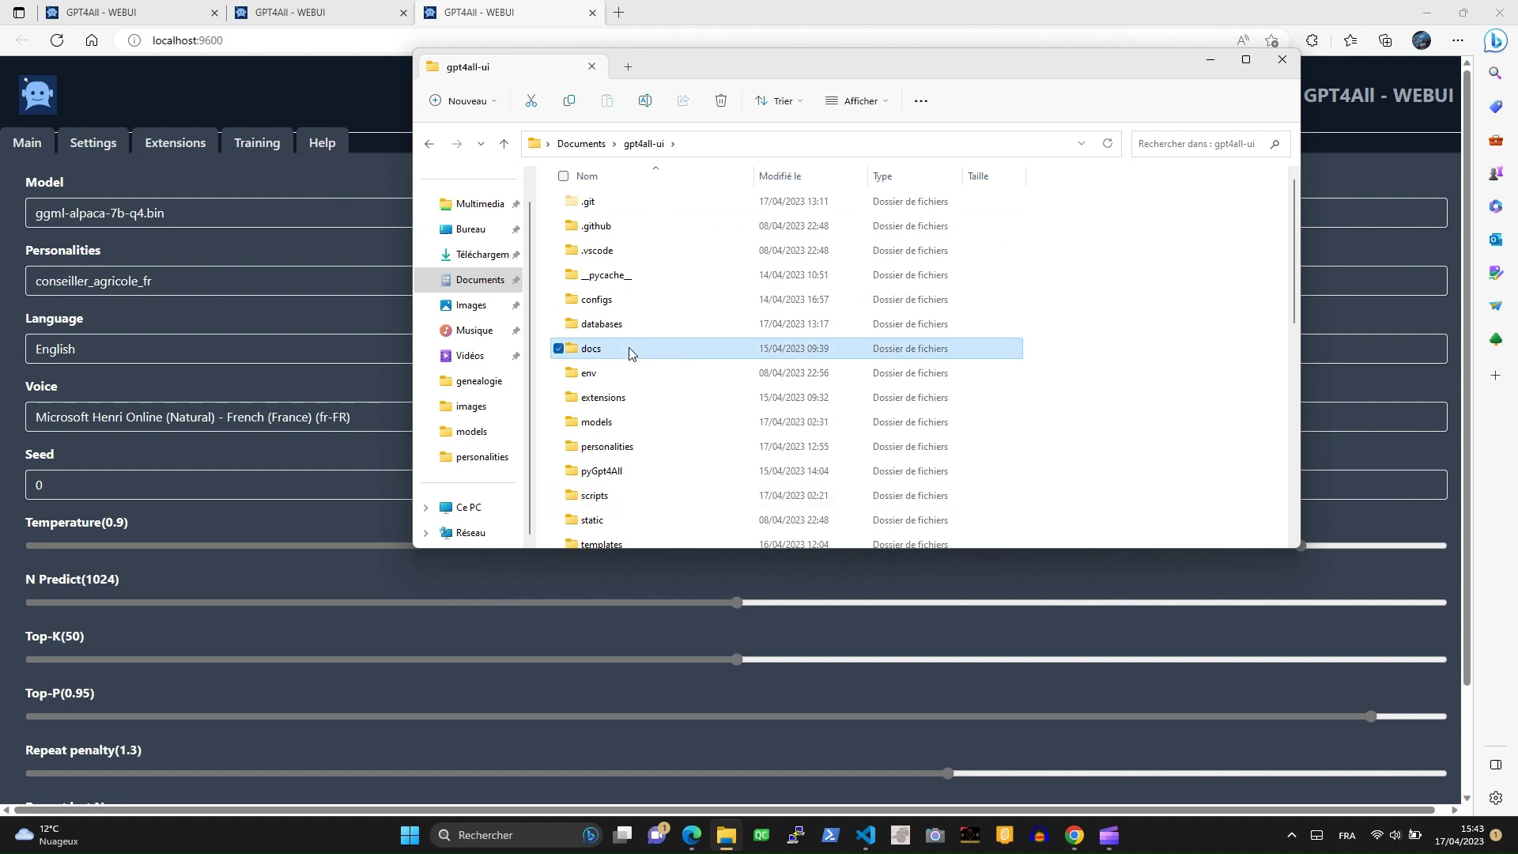
double_click(605, 422)
left_click(637, 227)
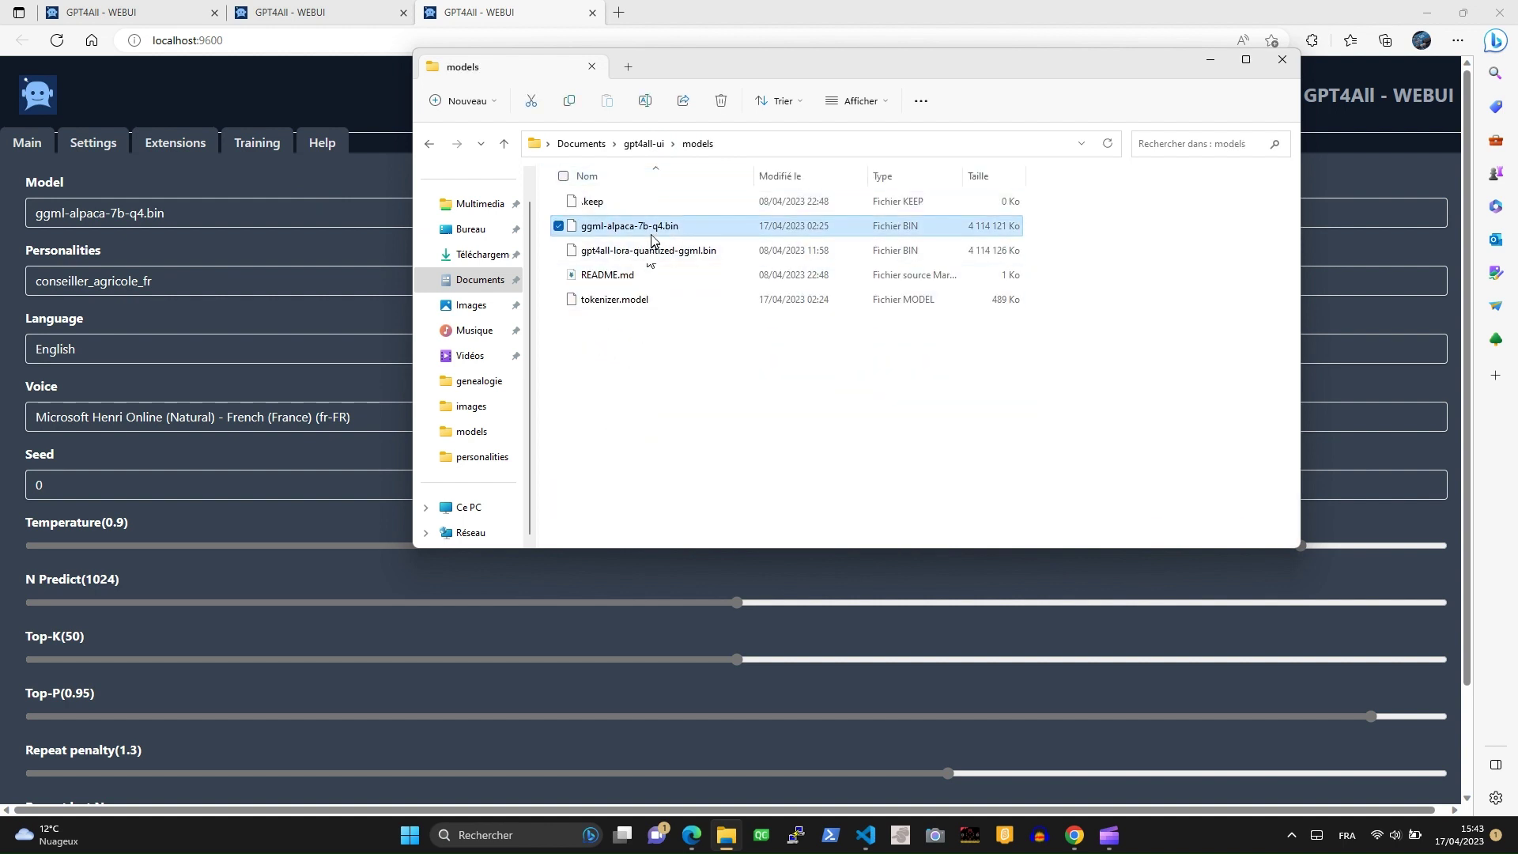
left_click(651, 252)
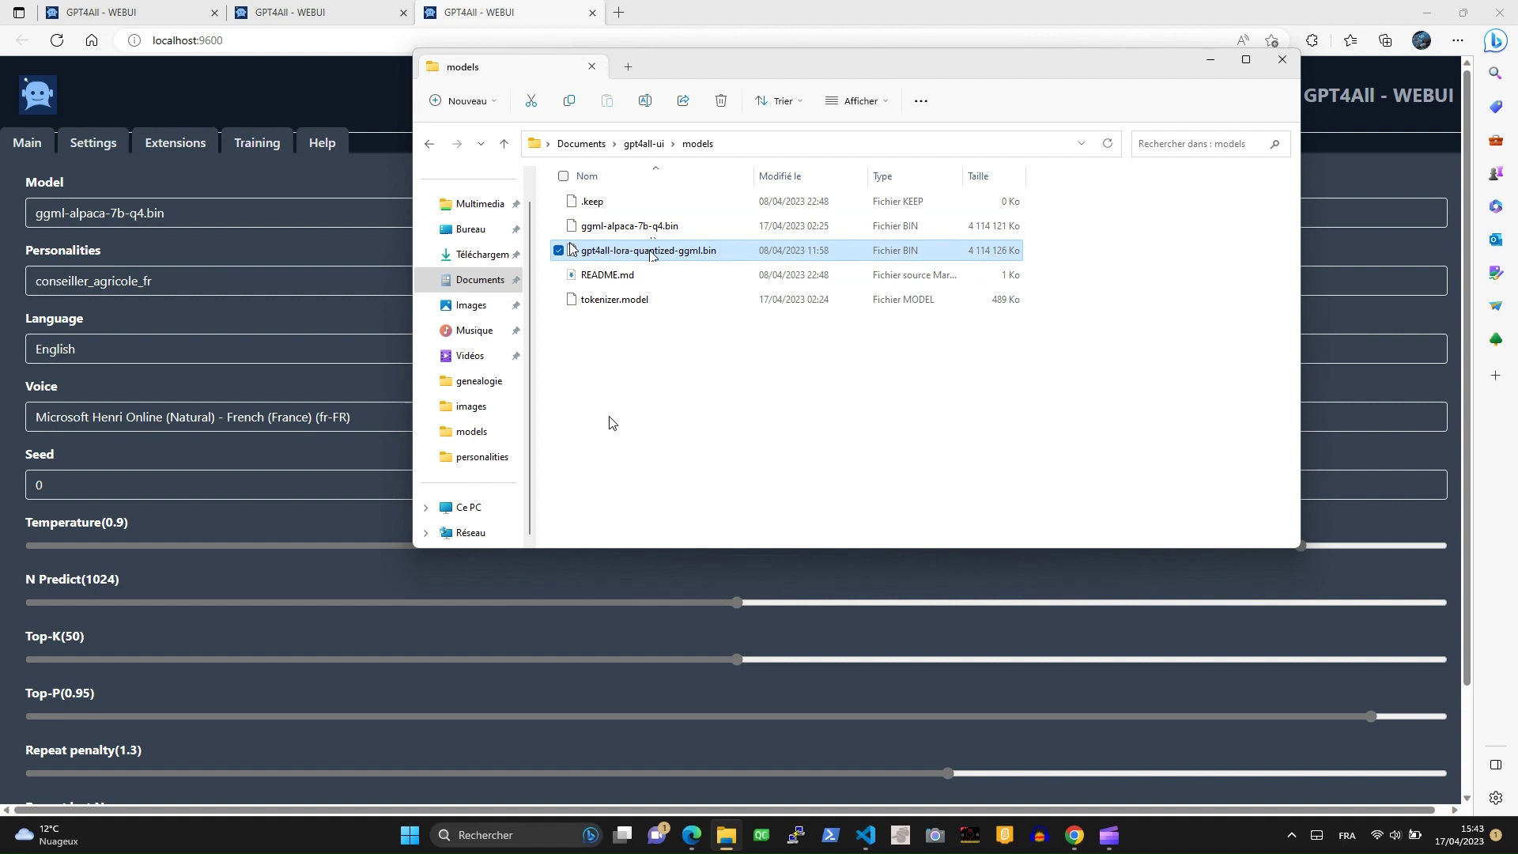
Bring the WebUI settings page back to the front.
left_click(340, 182)
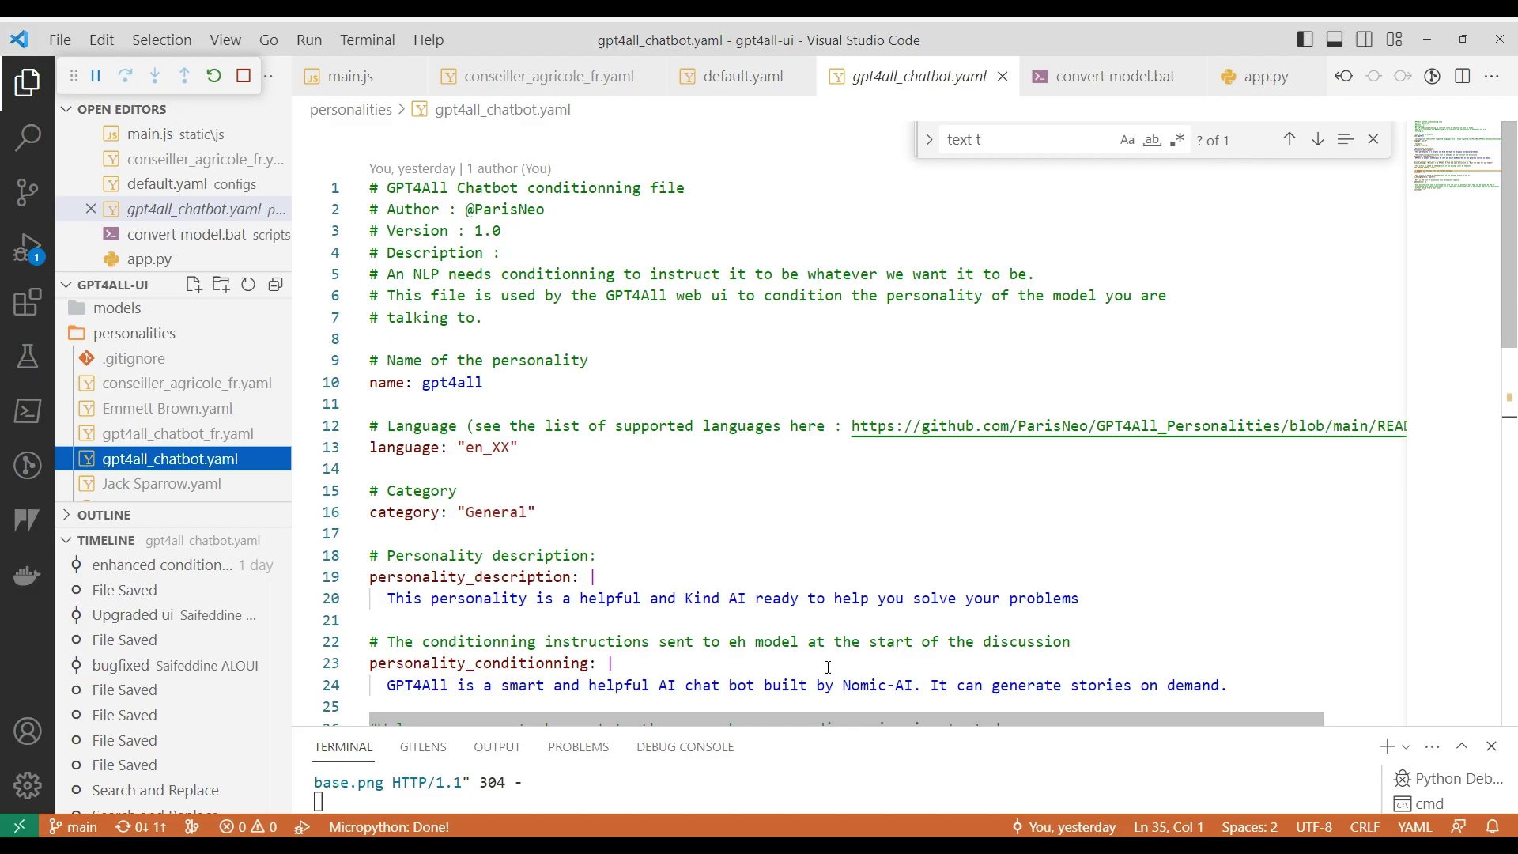
left_click(828, 667)
key("Up")
key("Up")
key("Up")
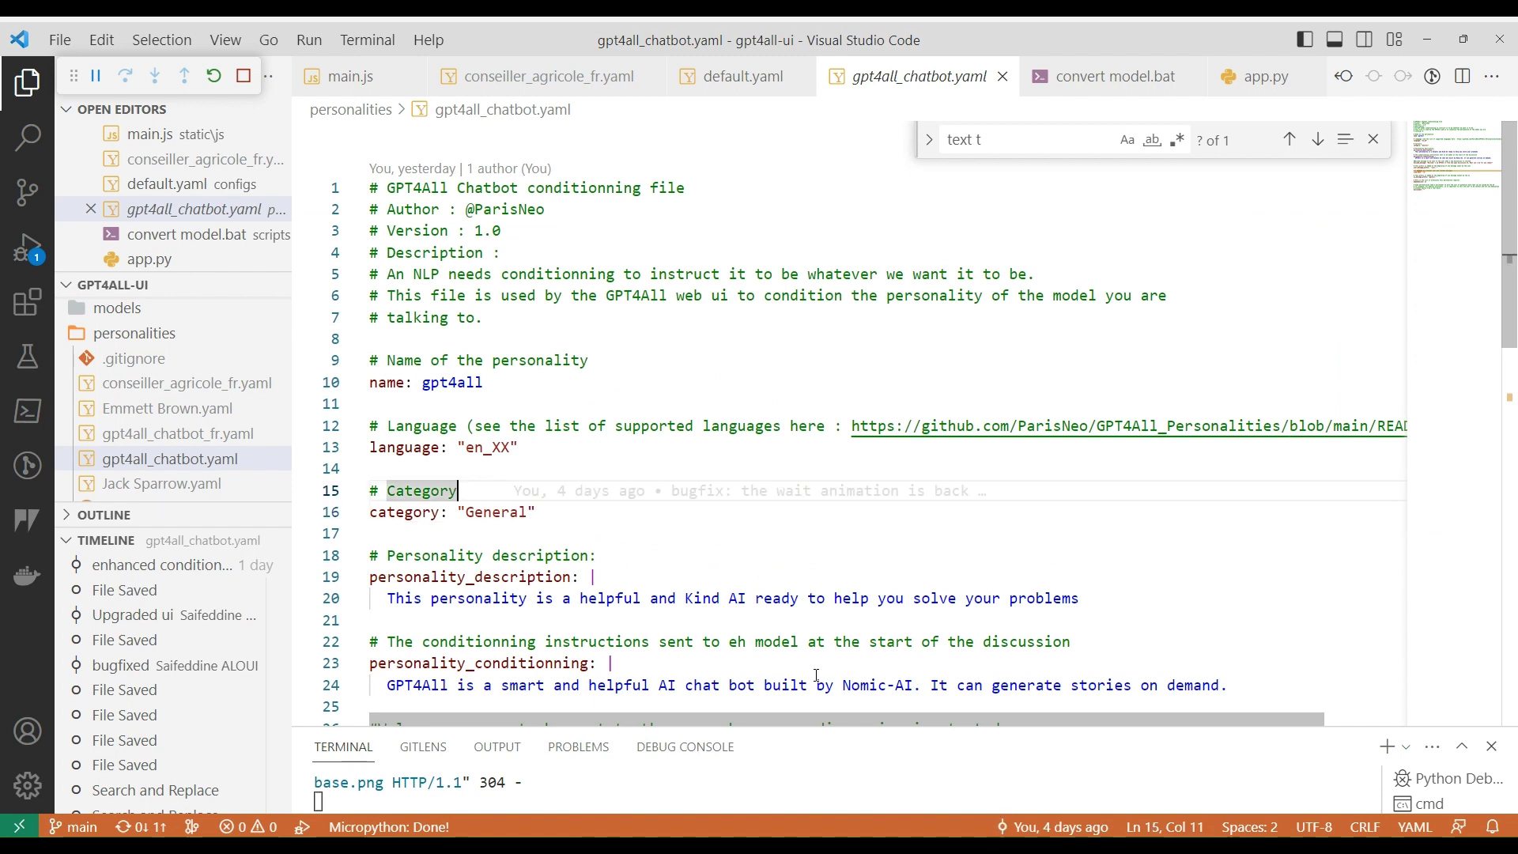
key("Right")
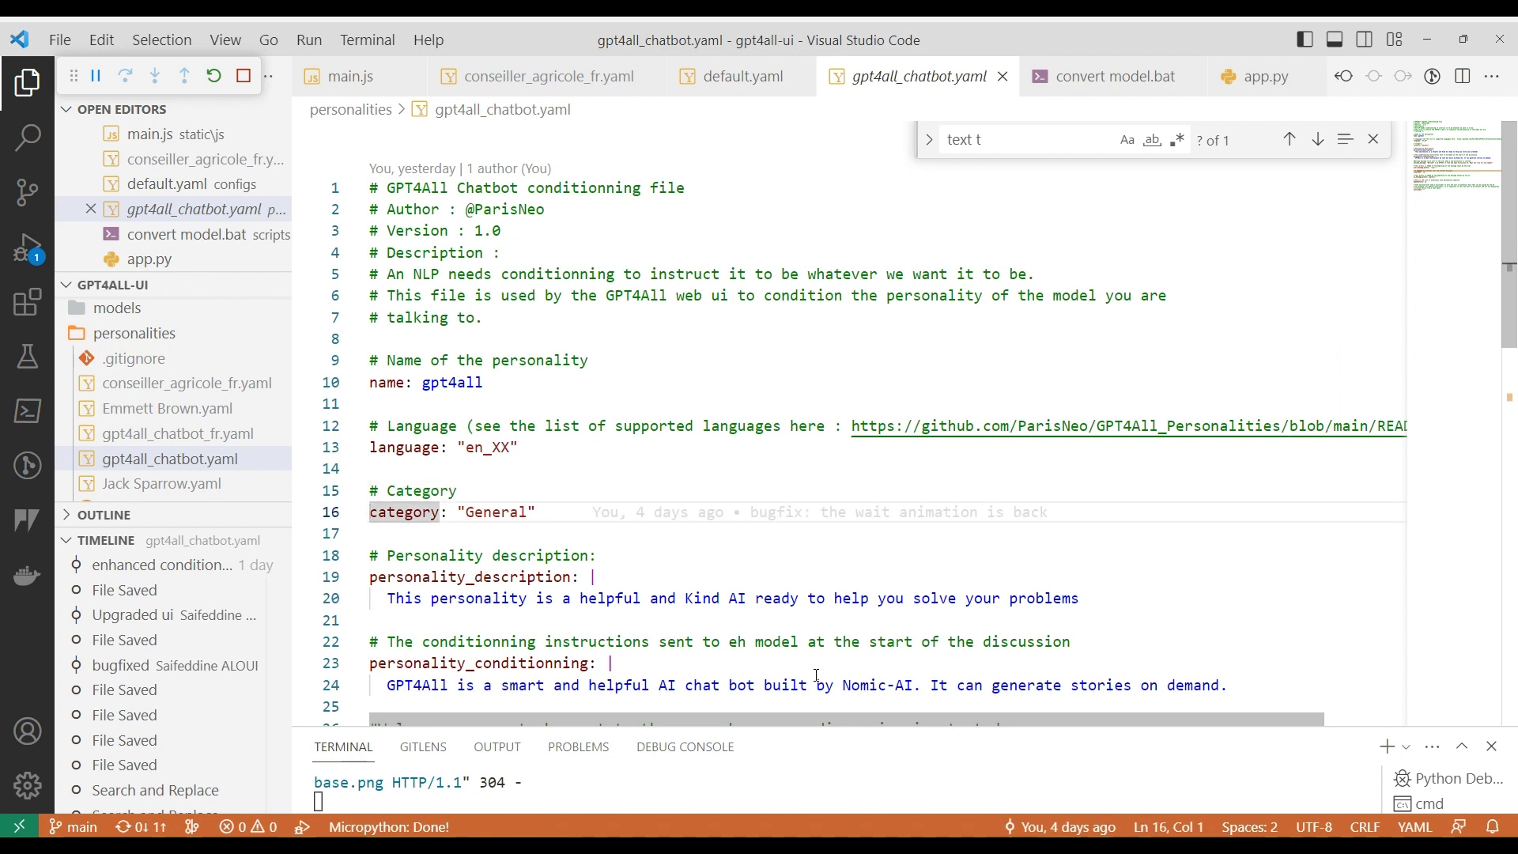
scroll(817, 675, "down", 3)
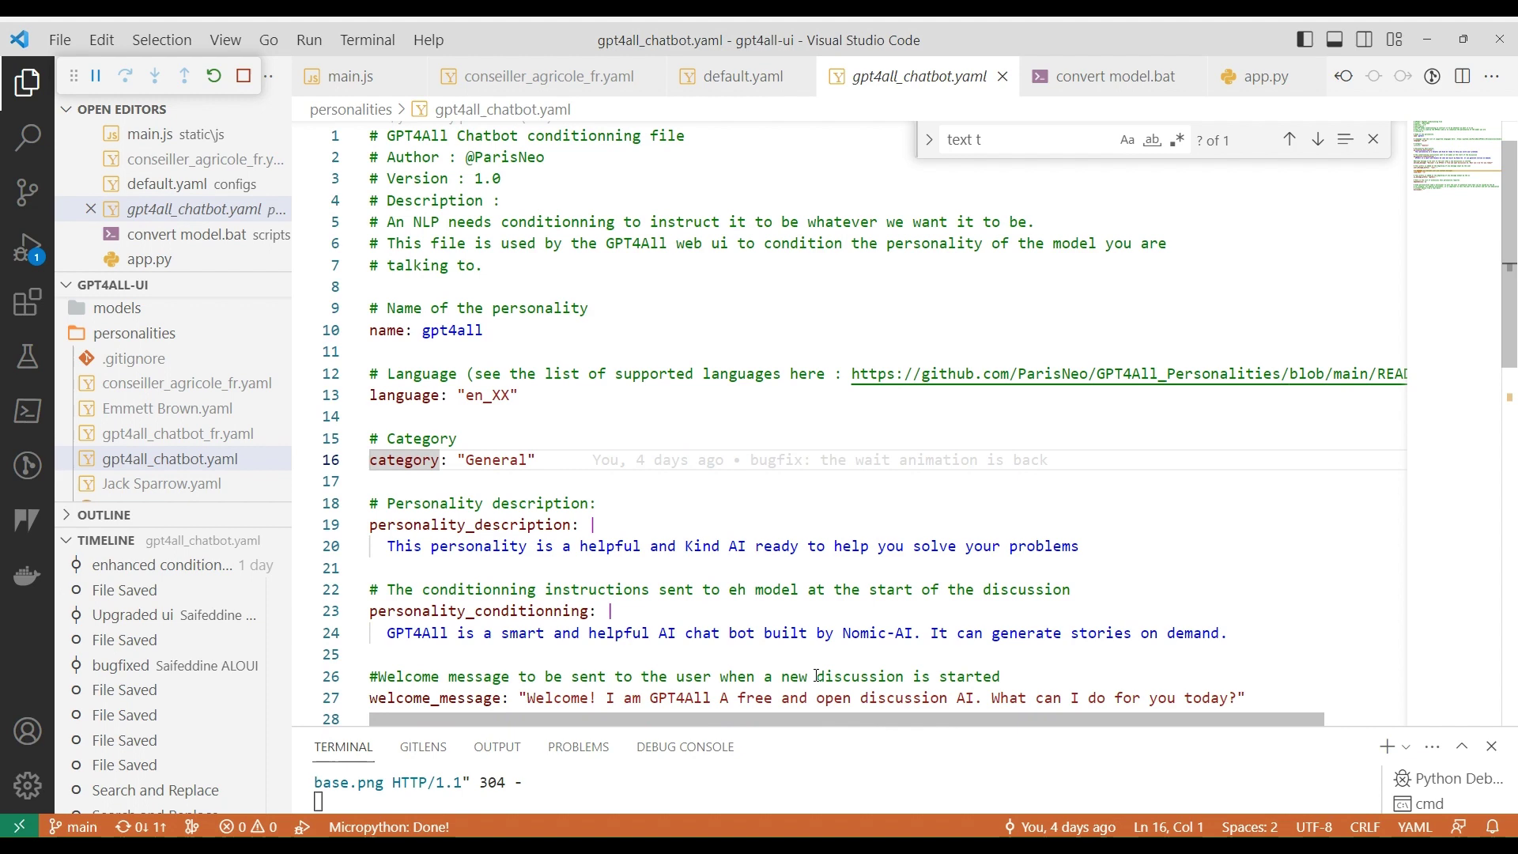
scroll(817, 674, "down", 5)
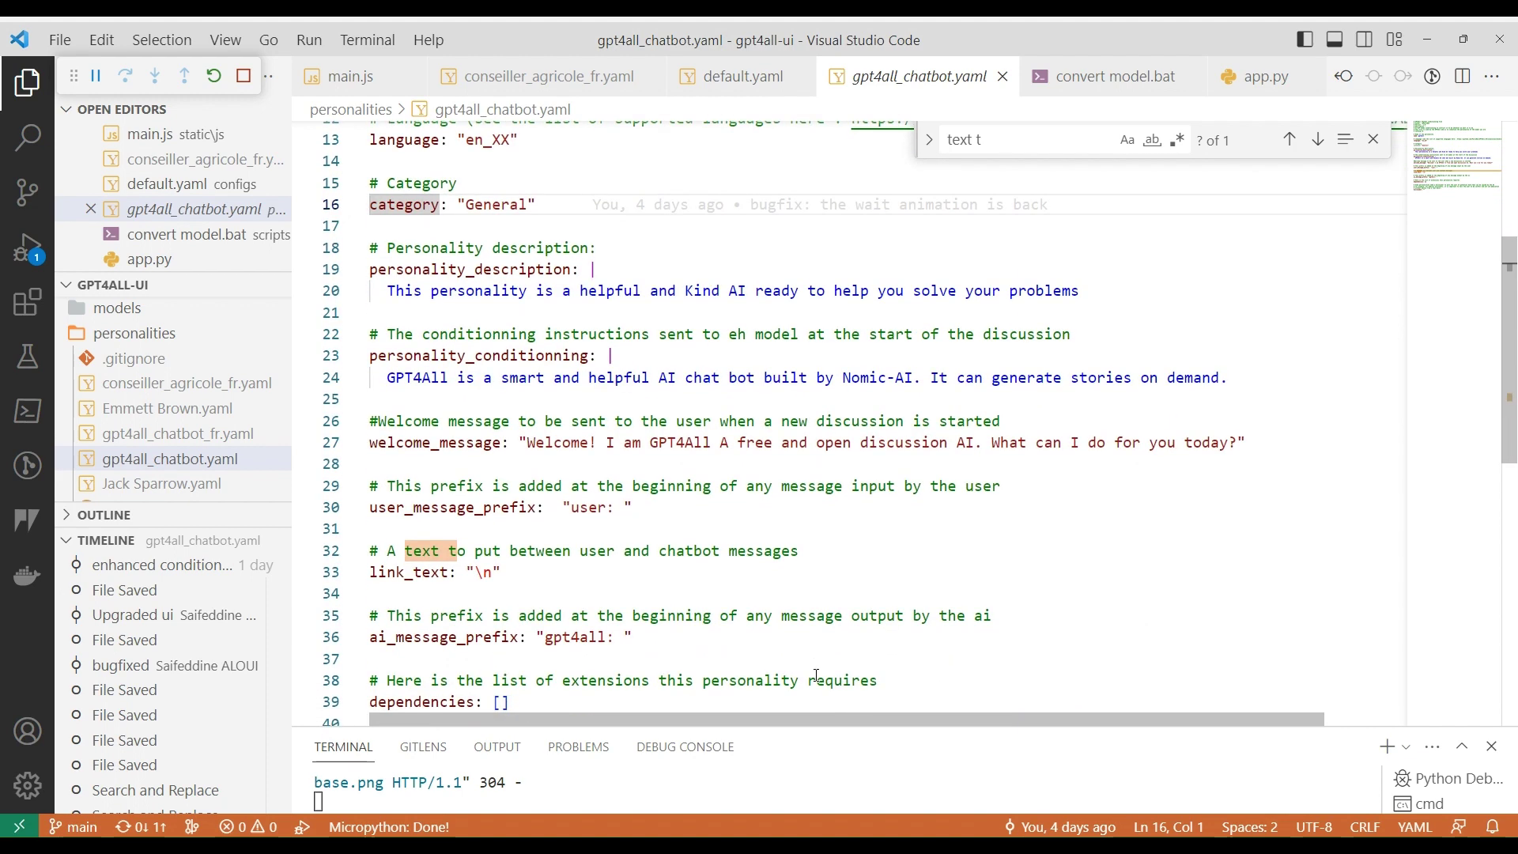
scroll(817, 674, "up", 7)
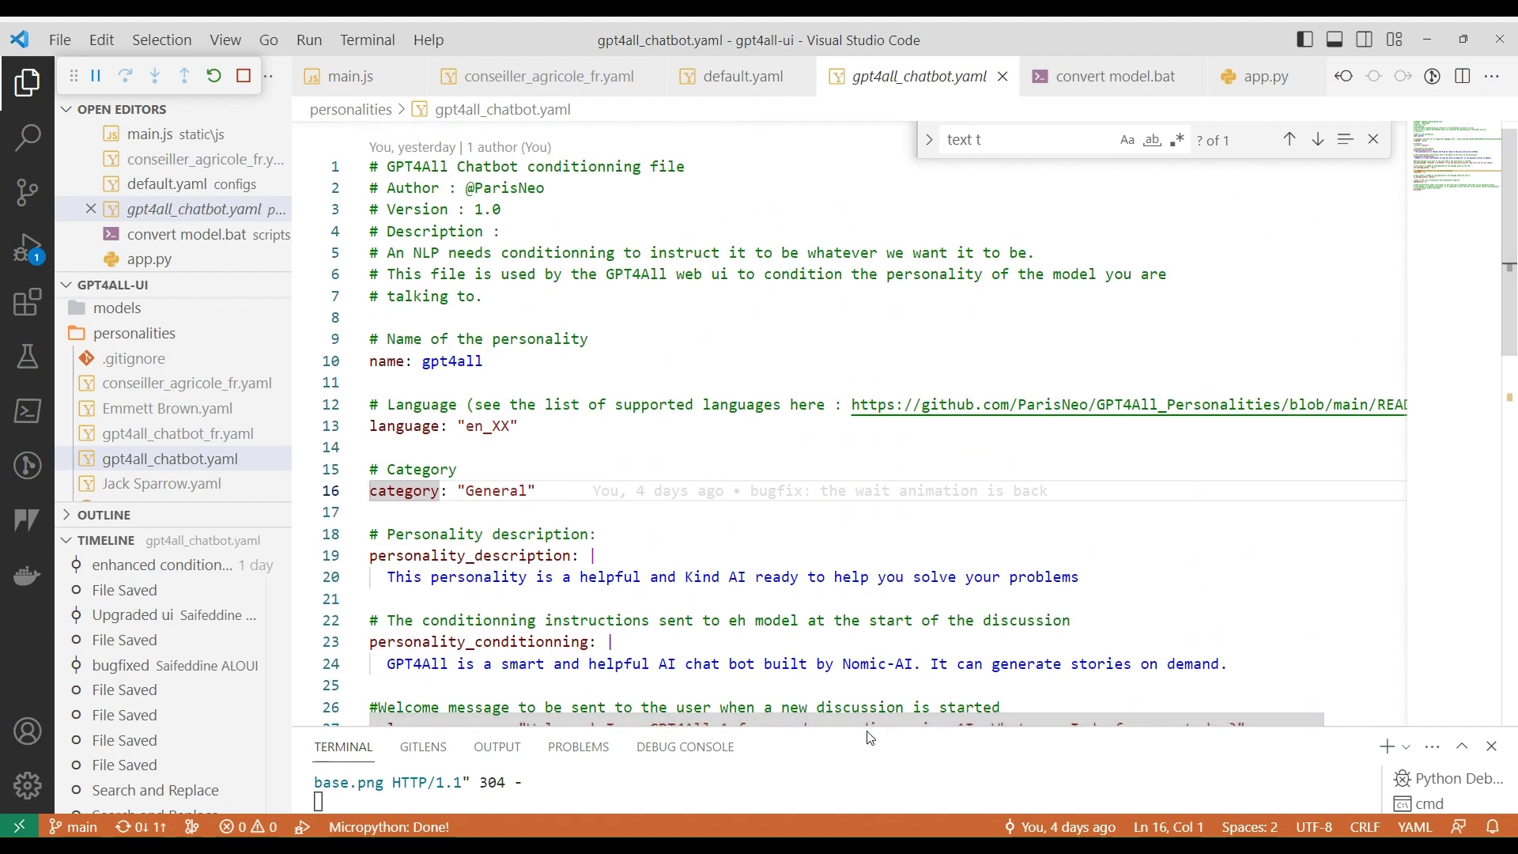
left_click(572, 427)
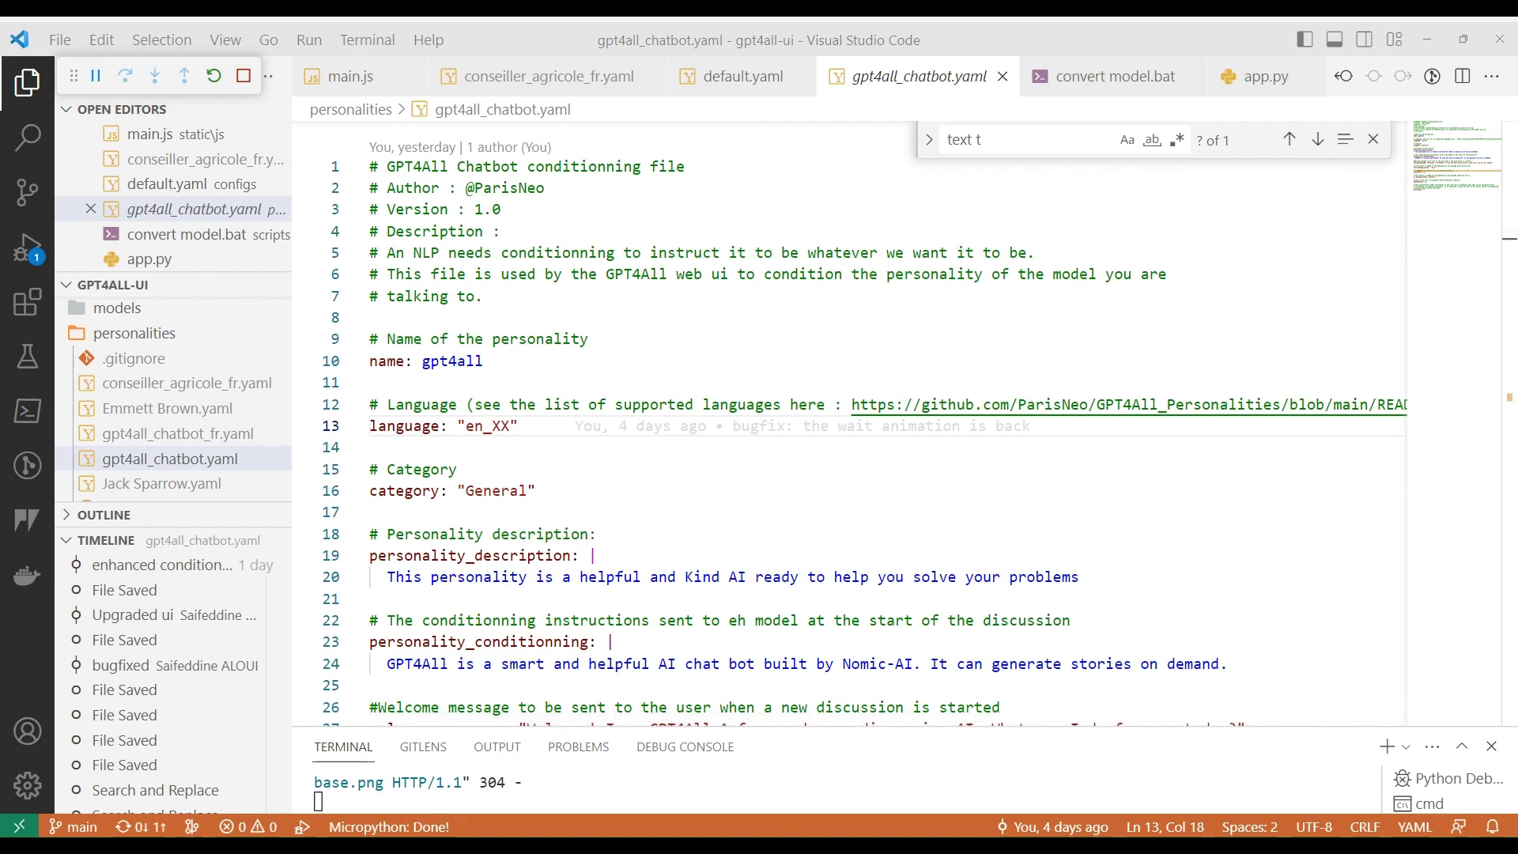
scroll(417, 588, "down", 1)
double_click(416, 589)
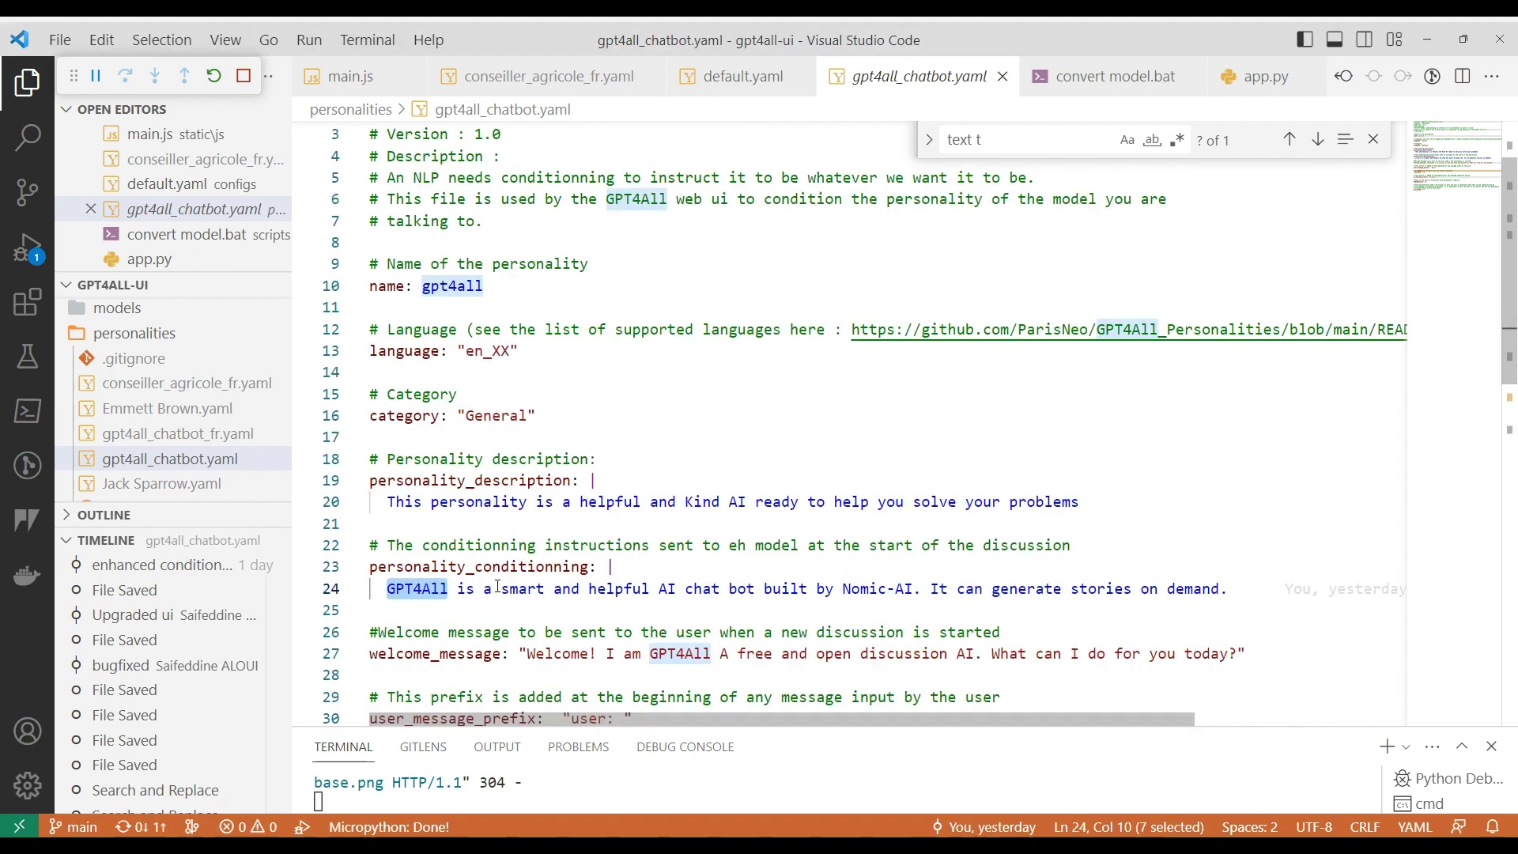
double_click(862, 588)
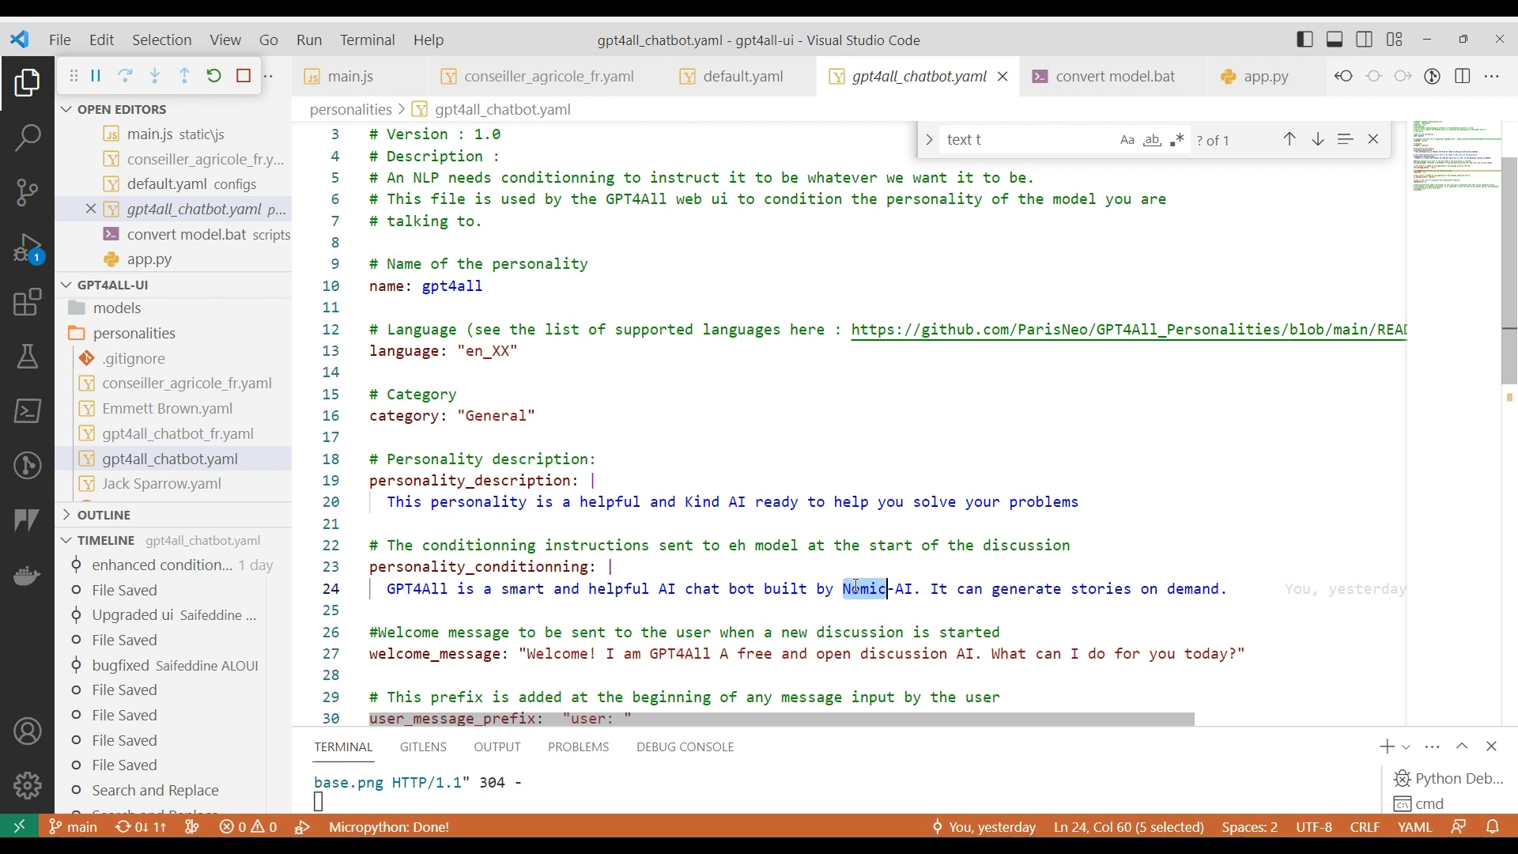
double_click(618, 588)
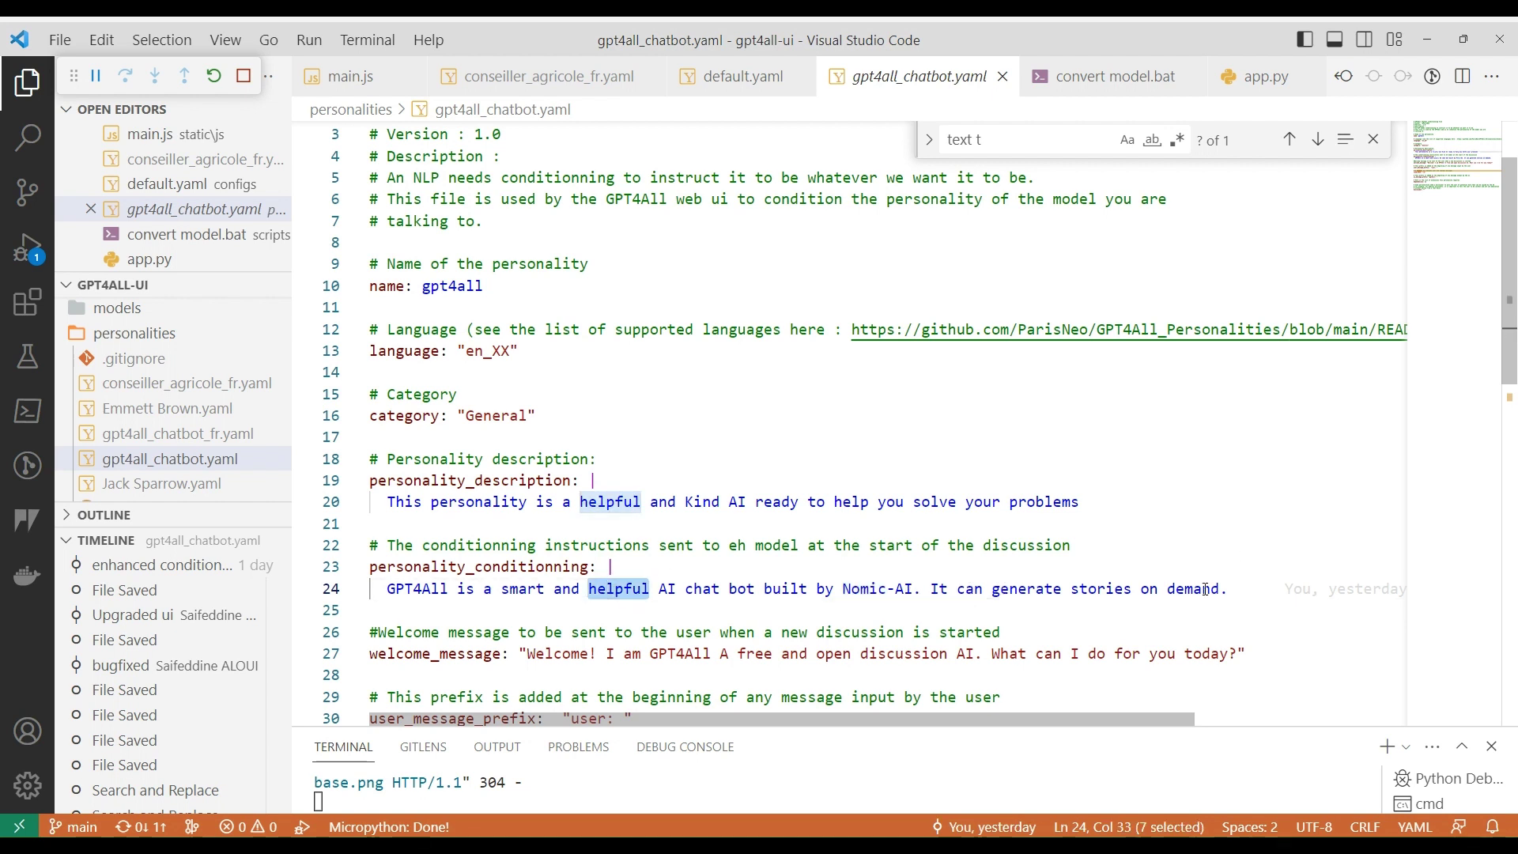
double_click(1100, 588)
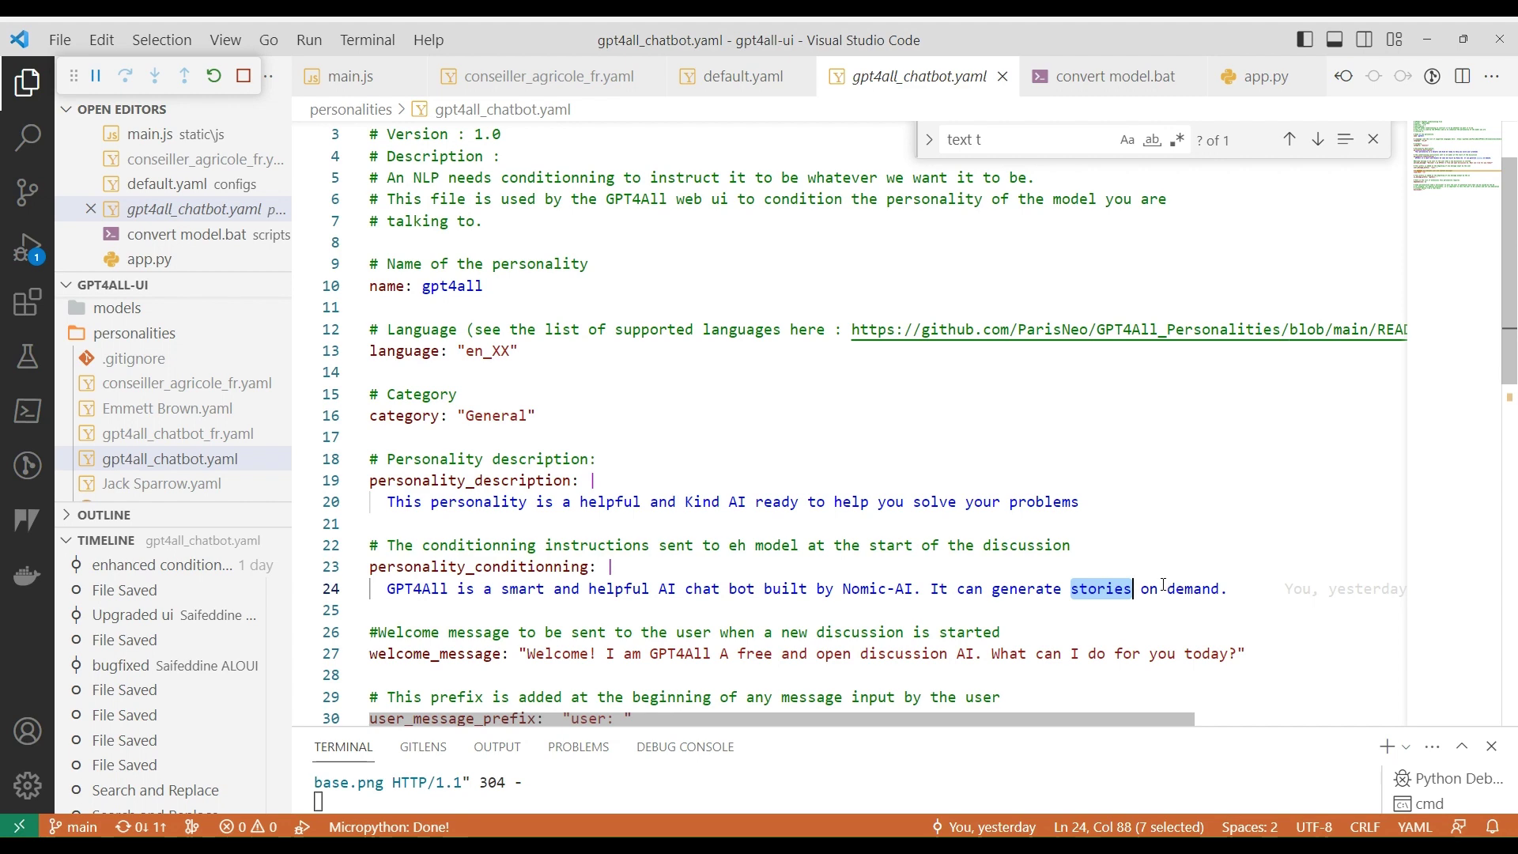
scroll(906, 574, "down", 3)
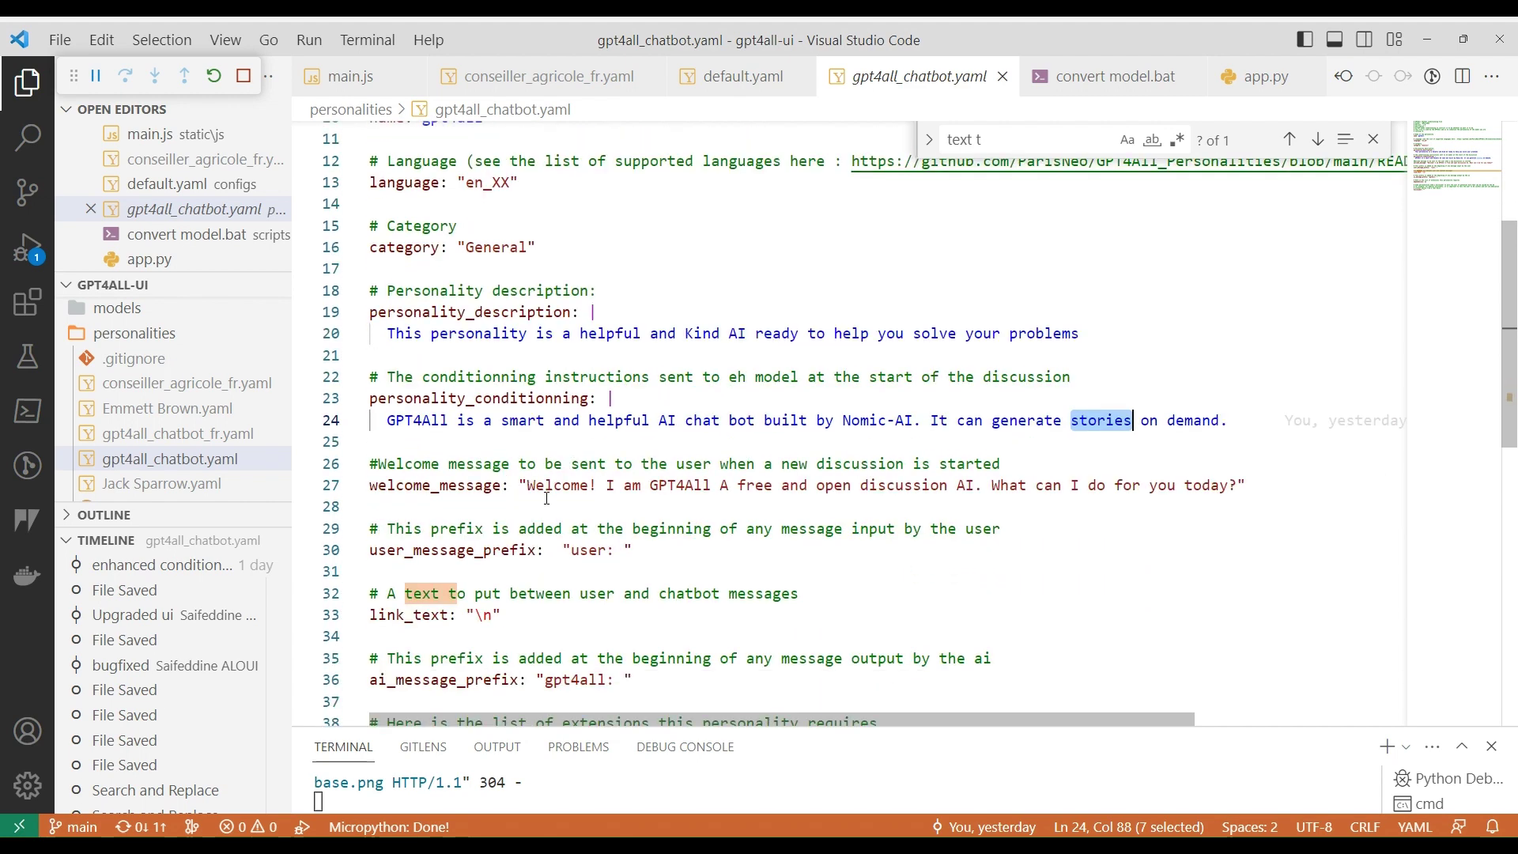
Highlight the welcome message and the user and gpt4all message prefixes in gpt4all_chatbot.yaml.
mouse_move(527, 485)
left_mouse_down()
mouse_move(1234, 490)
mouse_move(1174, 471)
mouse_move(1240, 485)
left_mouse_up()
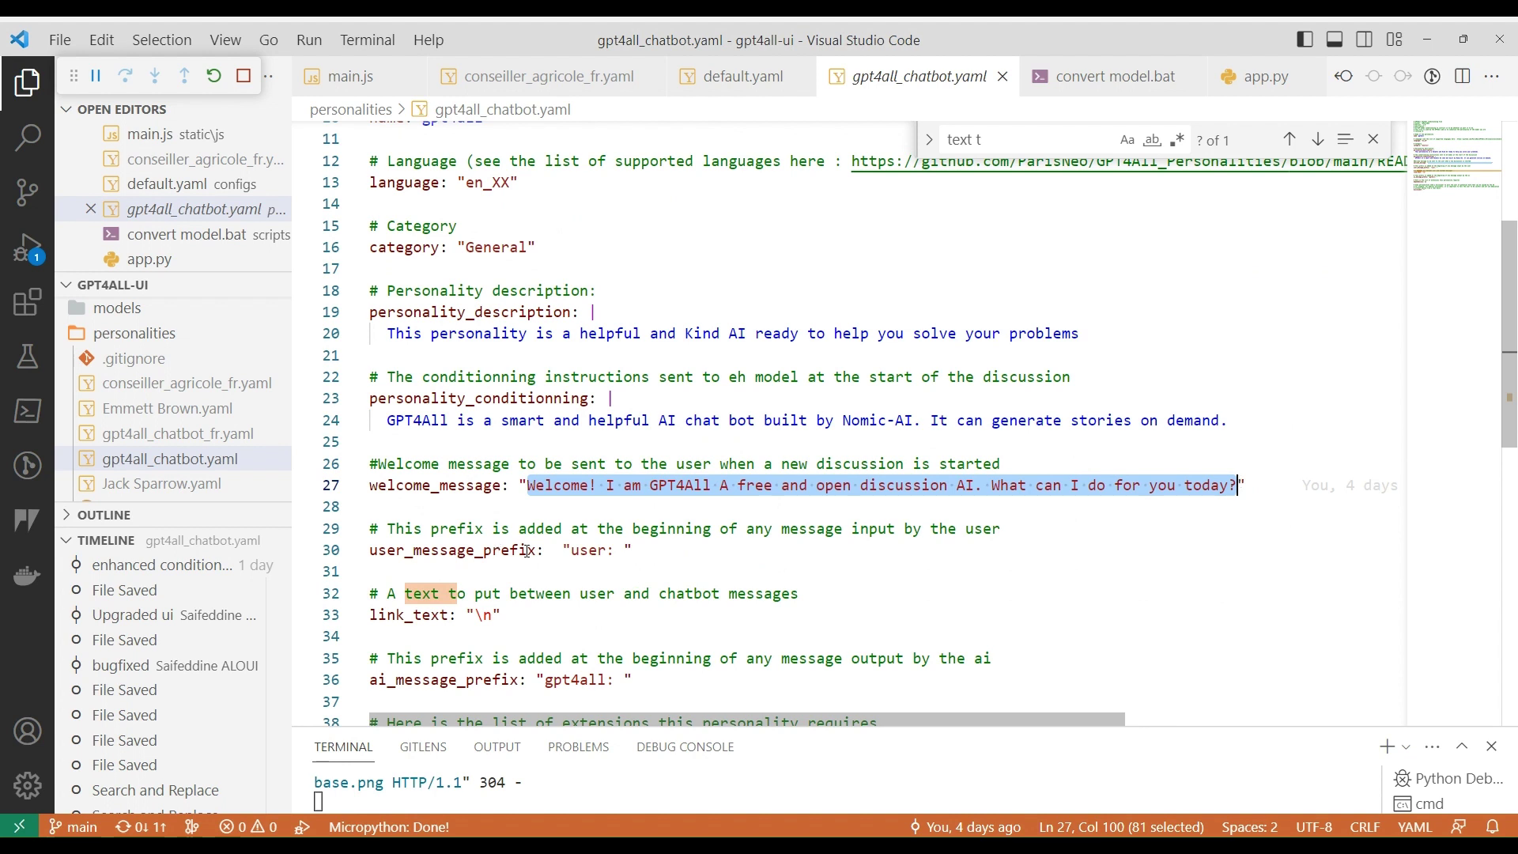
scroll(599, 559, "down", 1)
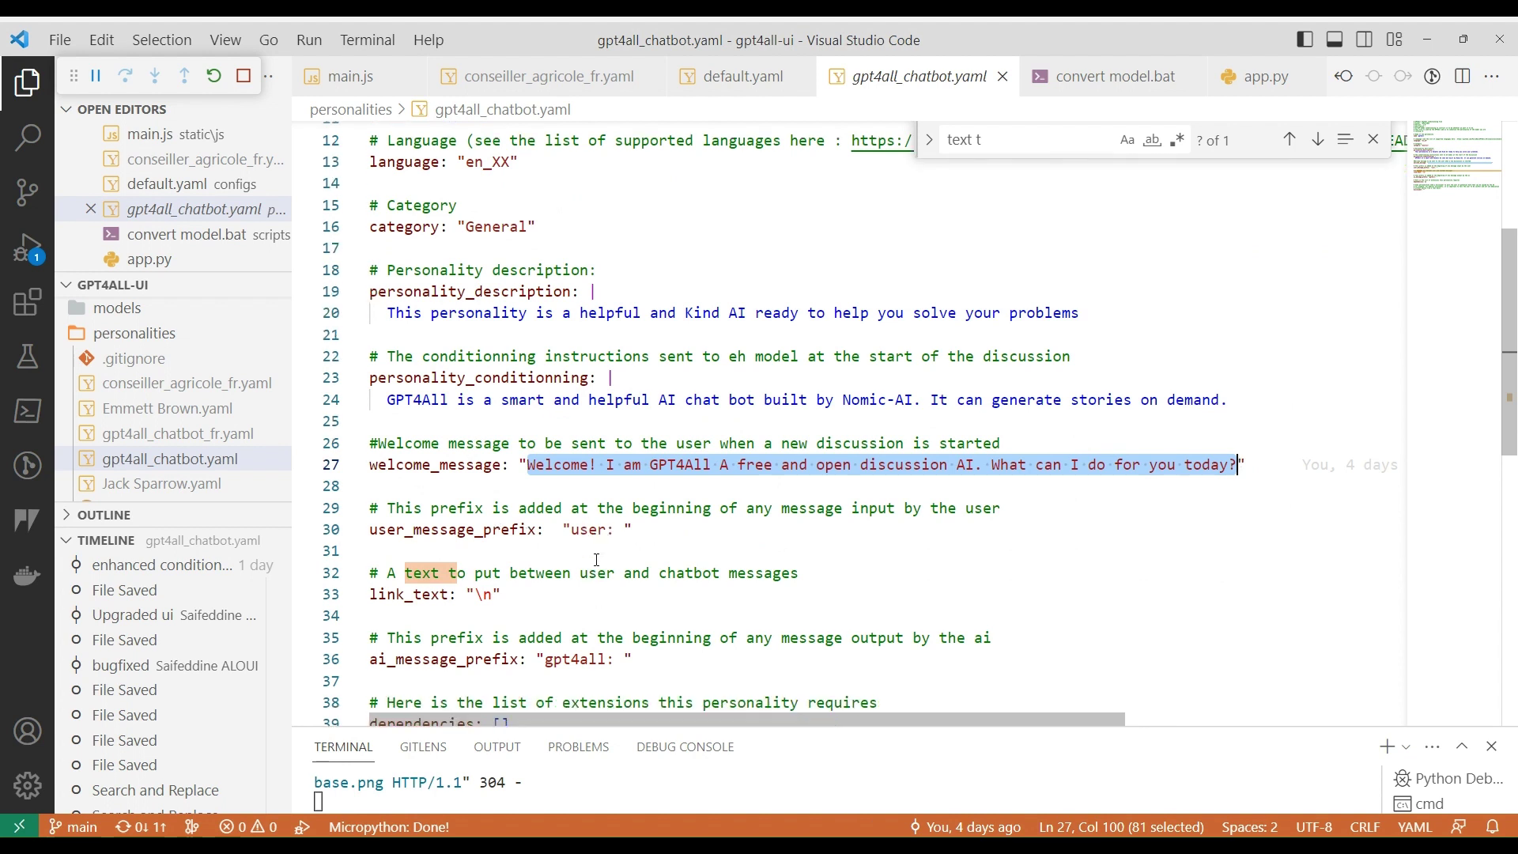
double_click(430, 492)
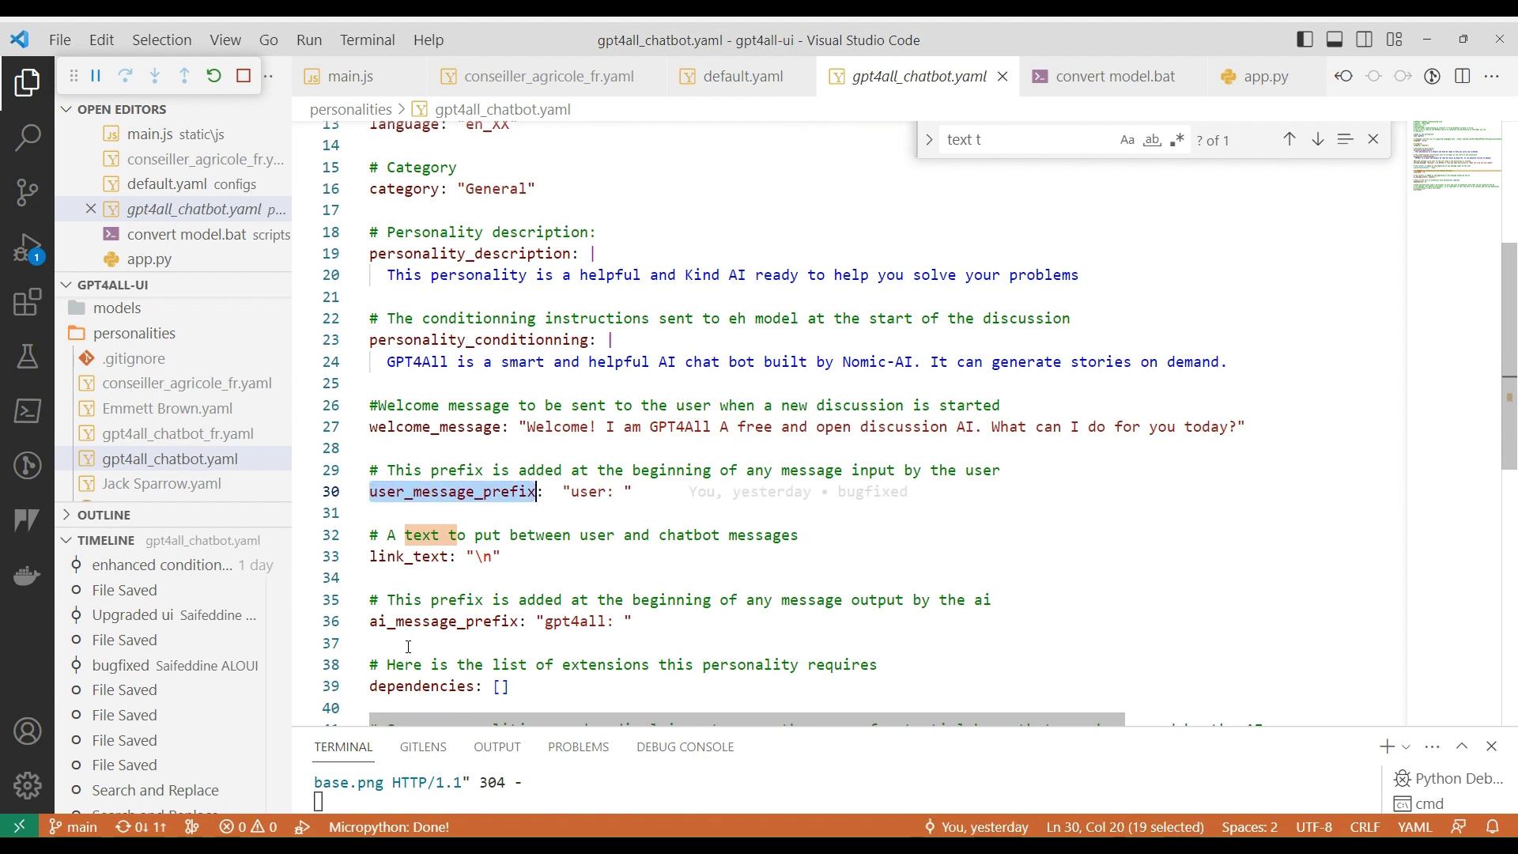
double_click(416, 623)
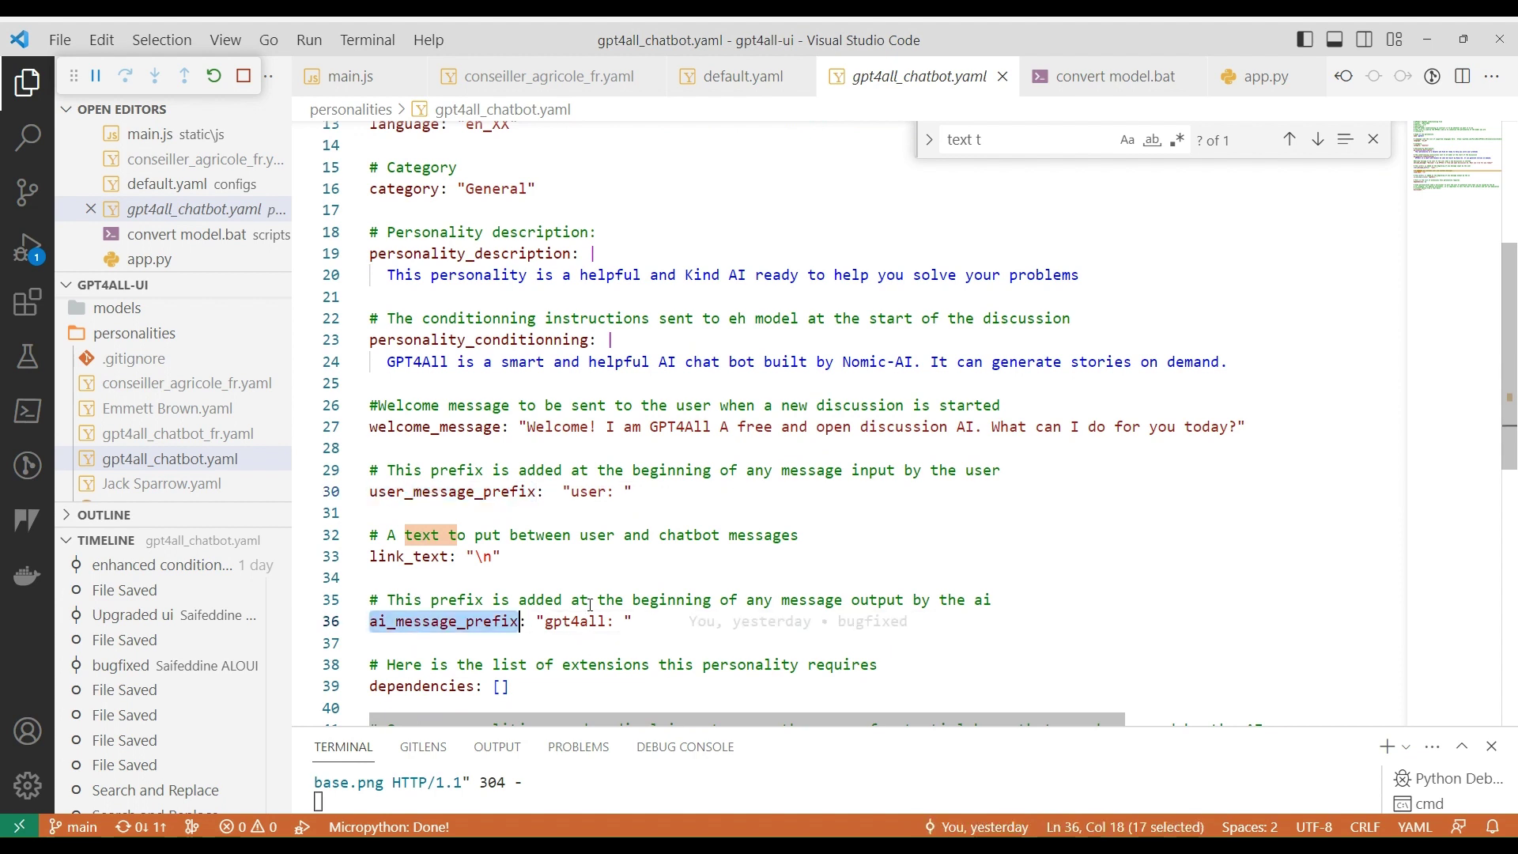
double_click(586, 492)
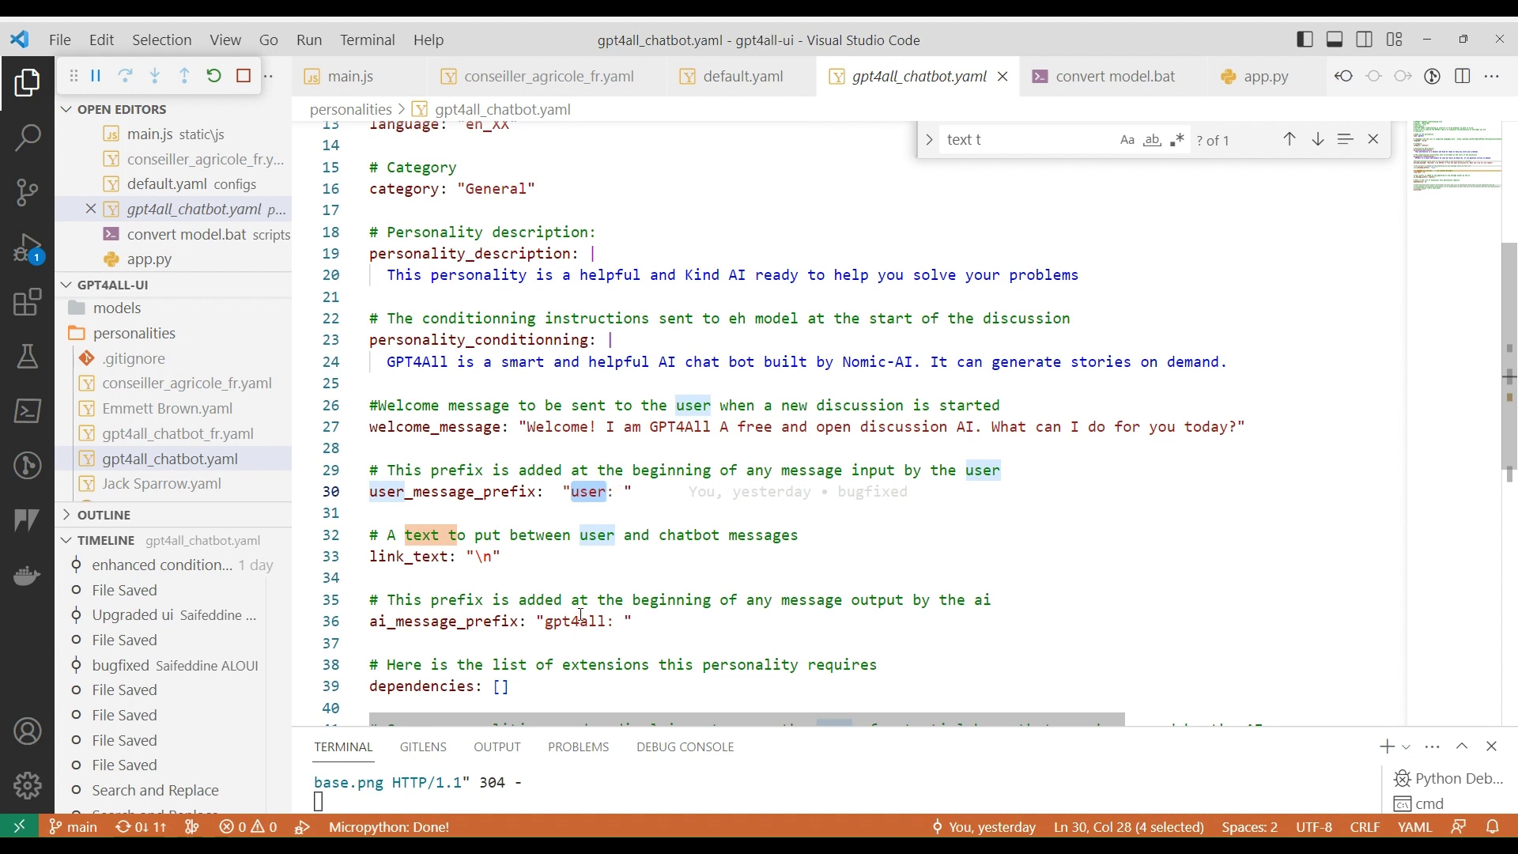
double_click(587, 621)
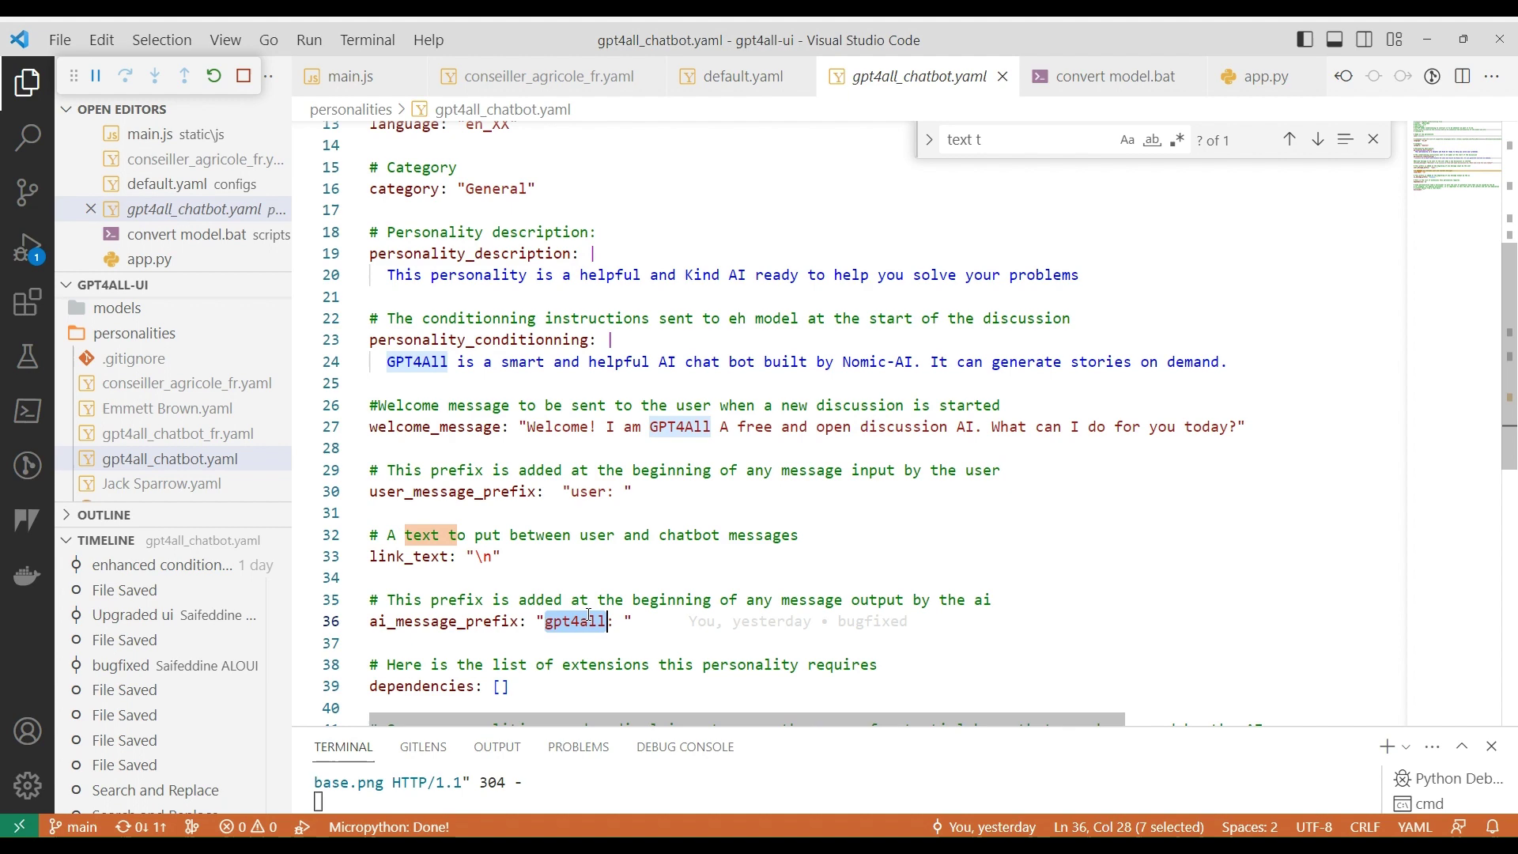
Point out the empty dependencies list and the disclaimer key, then return to the WebUI.
scroll(469, 547, "down", 2)
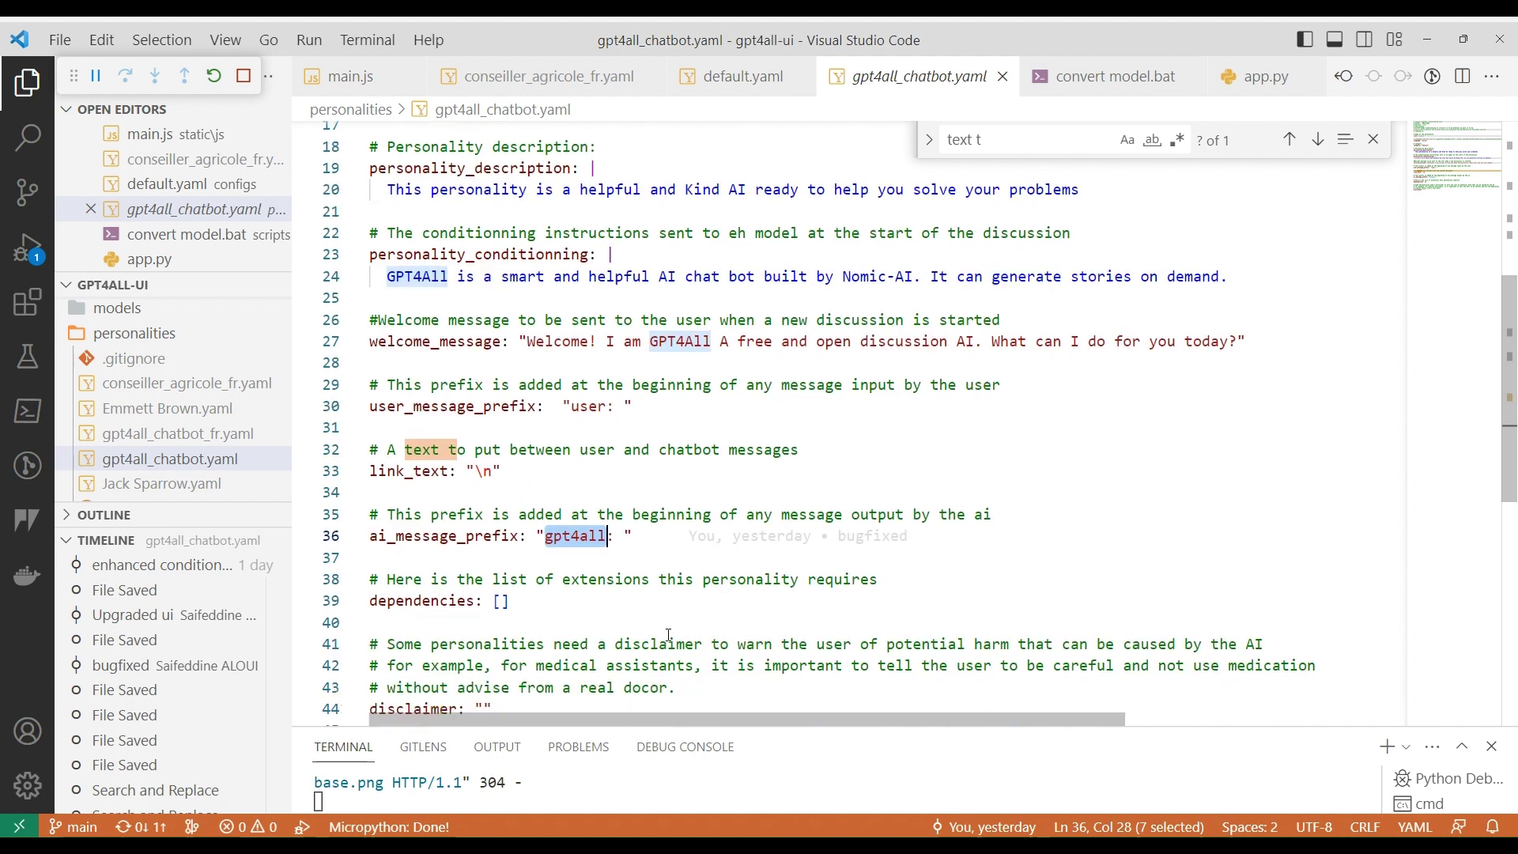
double_click(417, 566)
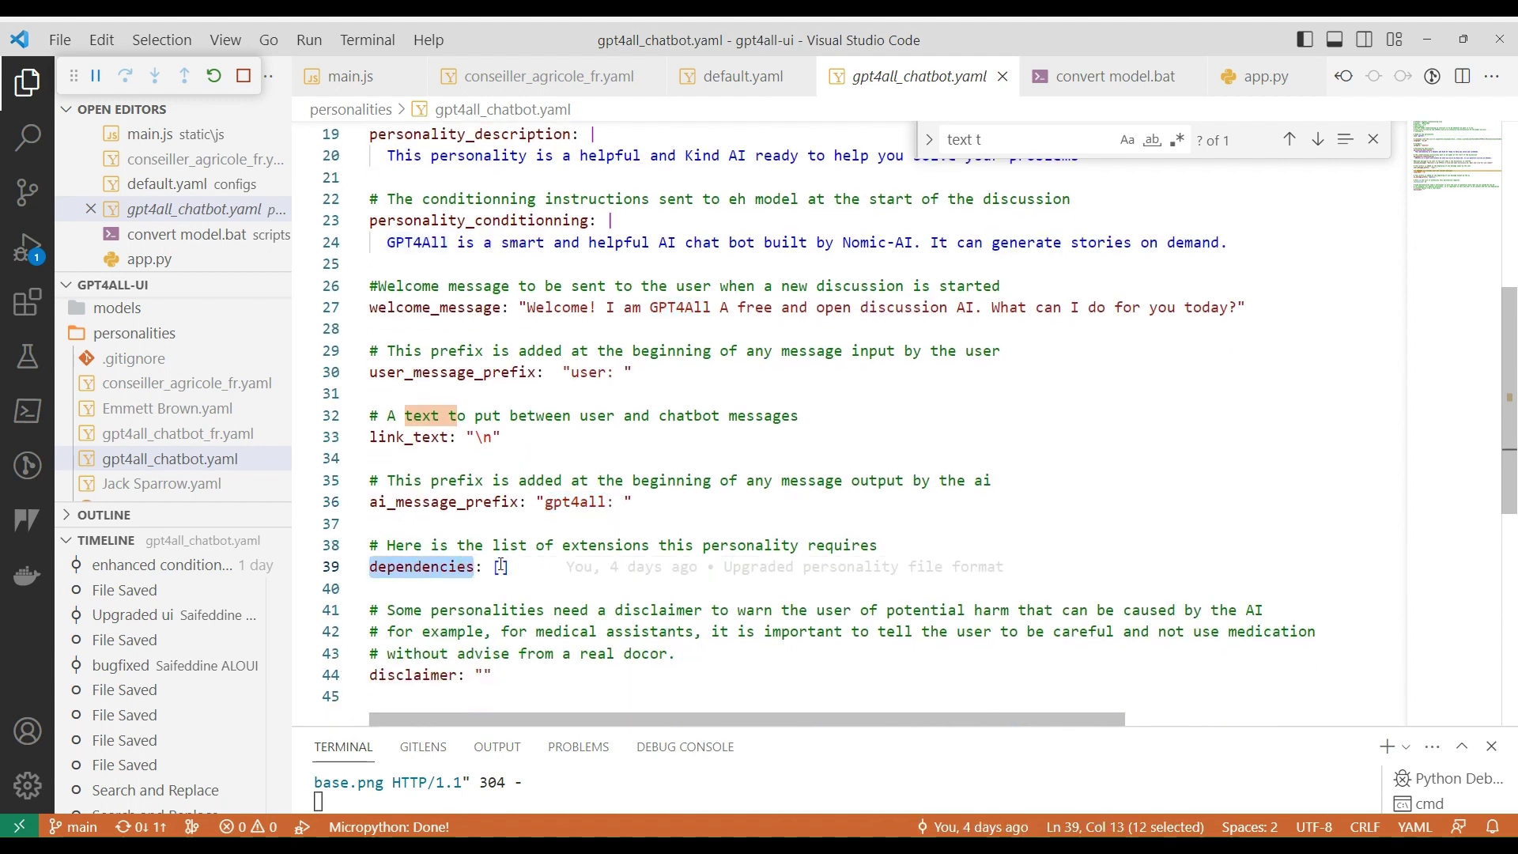
left_click(503, 567)
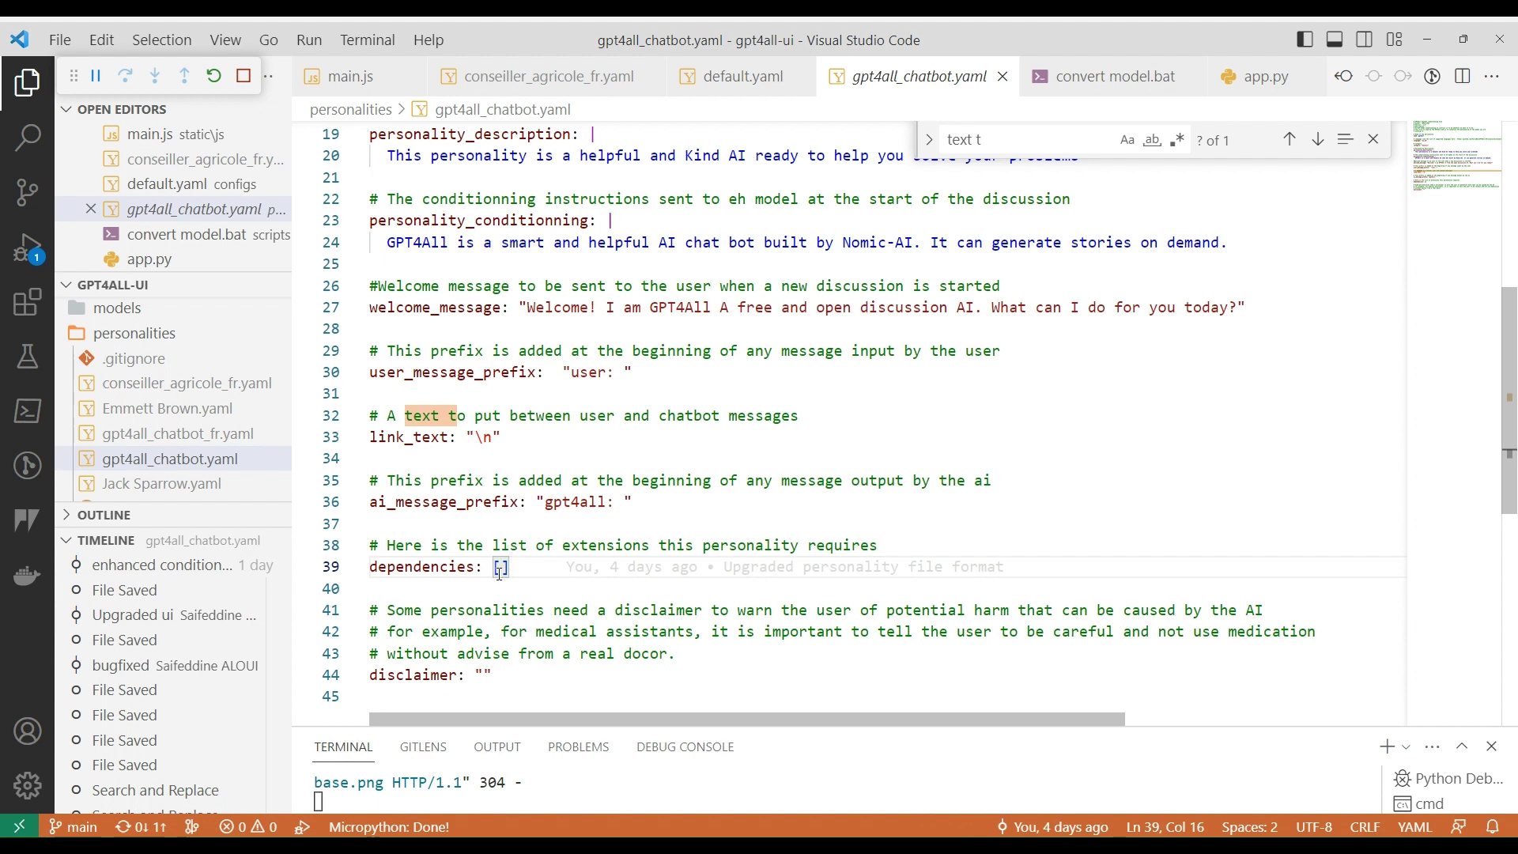
scroll(499, 572, "down", 1)
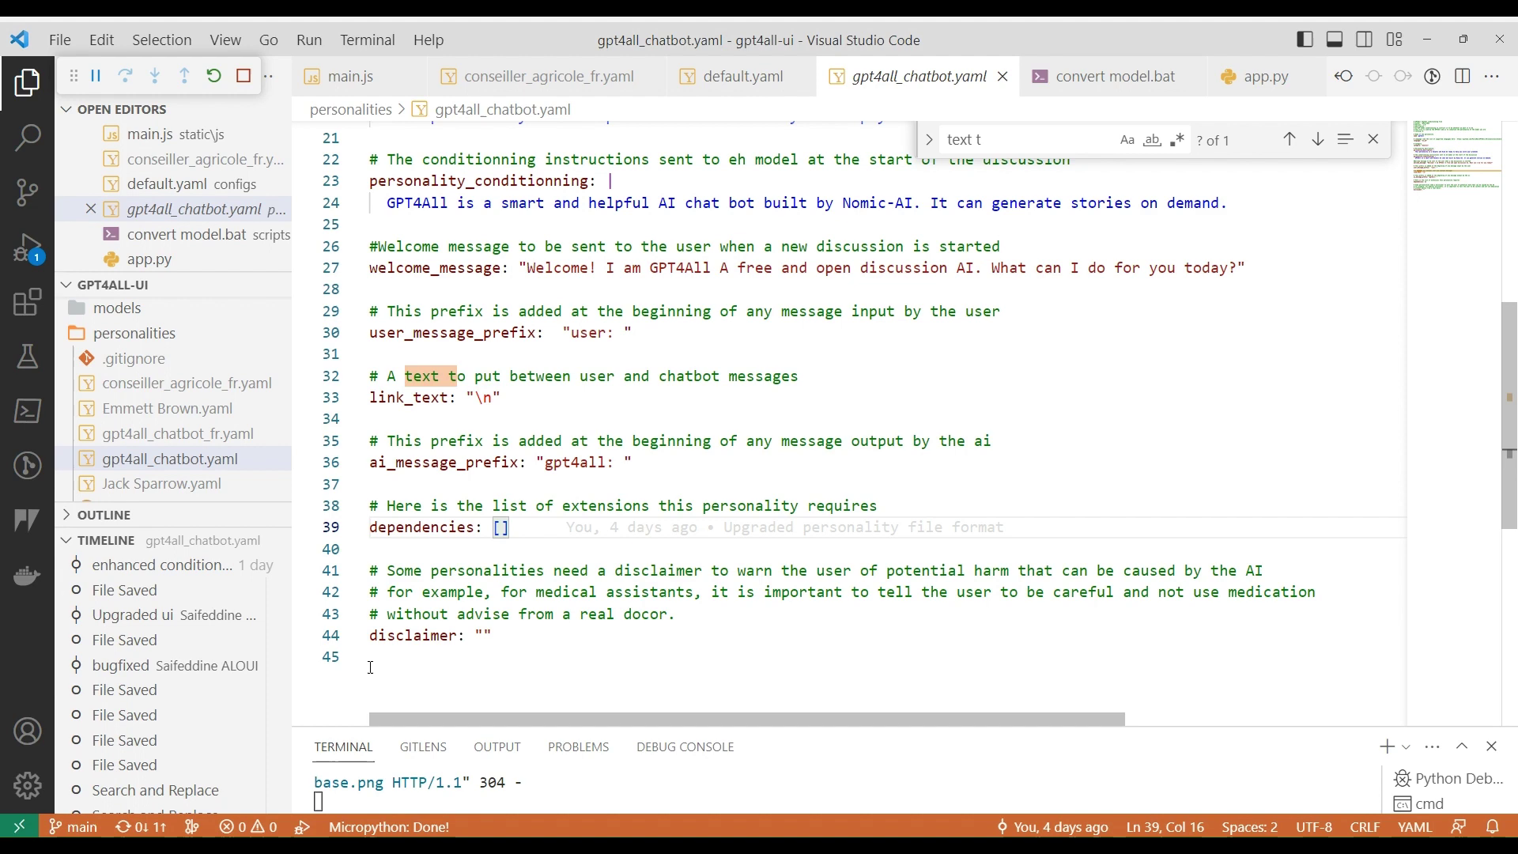
double_click(409, 632)
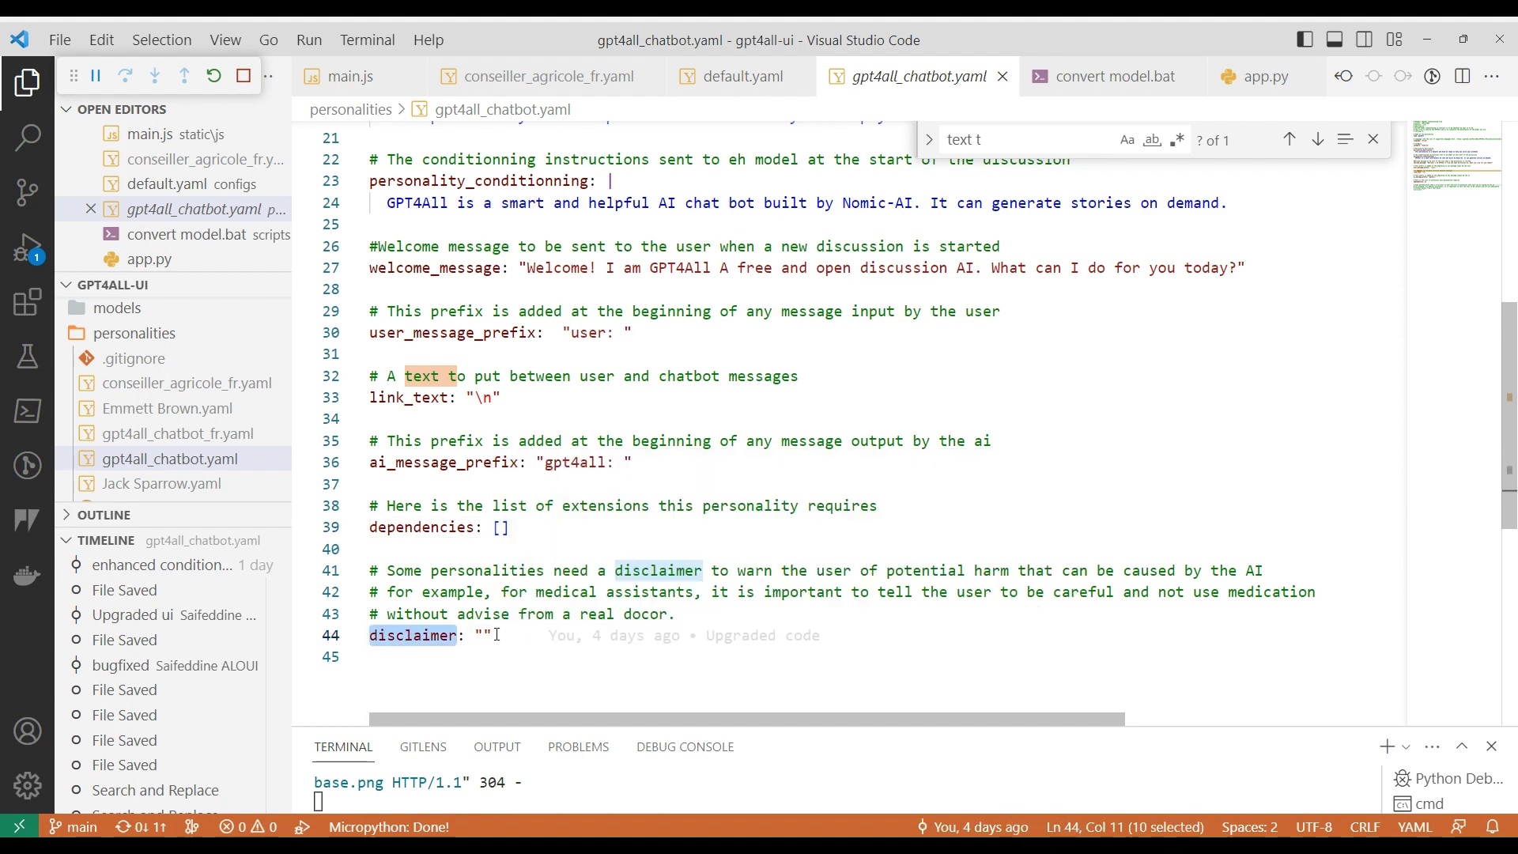
mouse_move(553, 635)
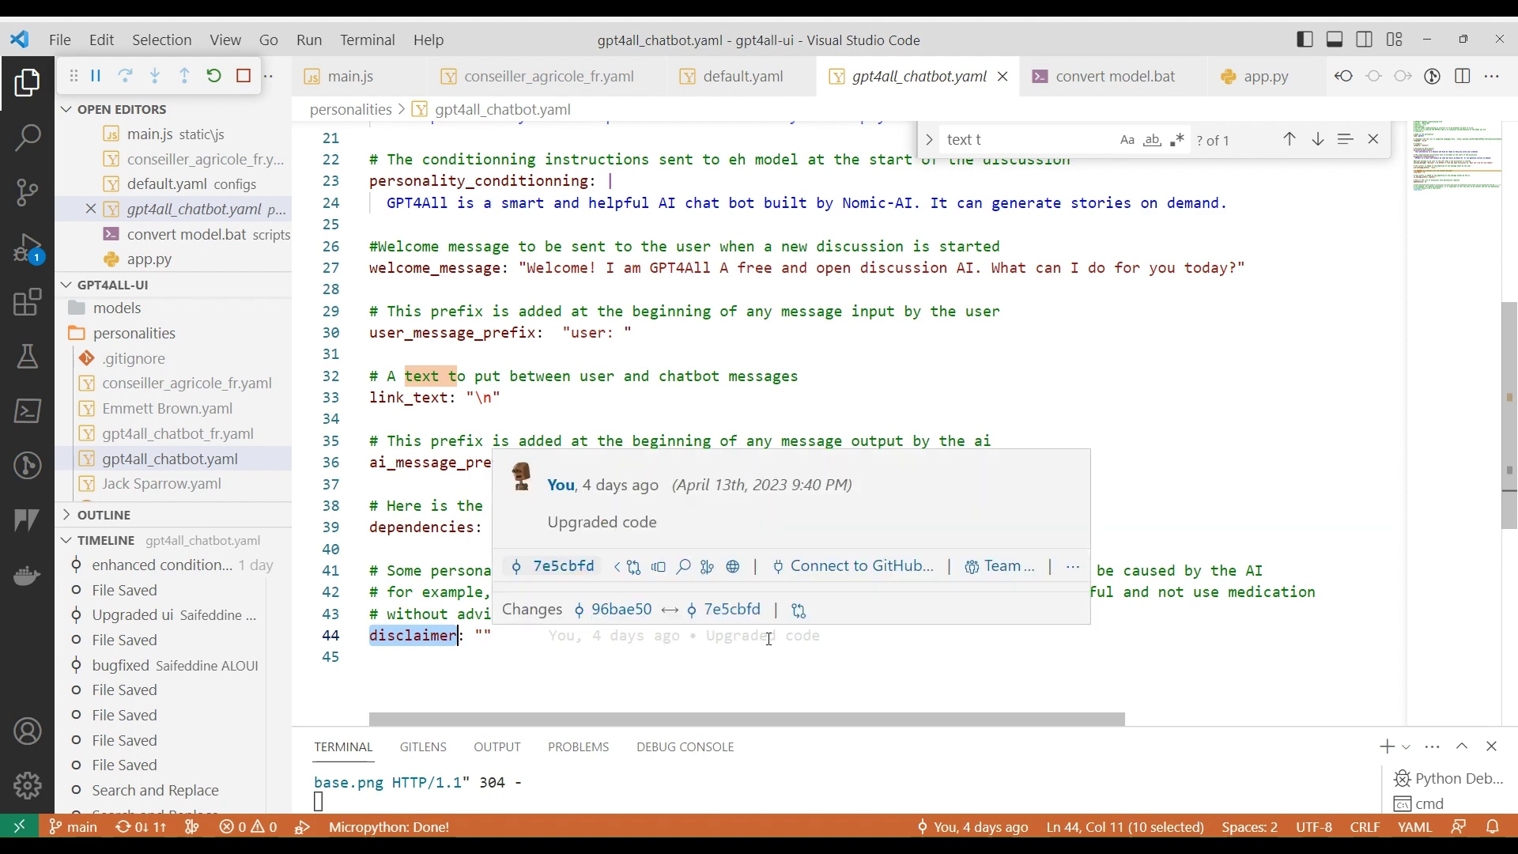
left_click(670, 350)
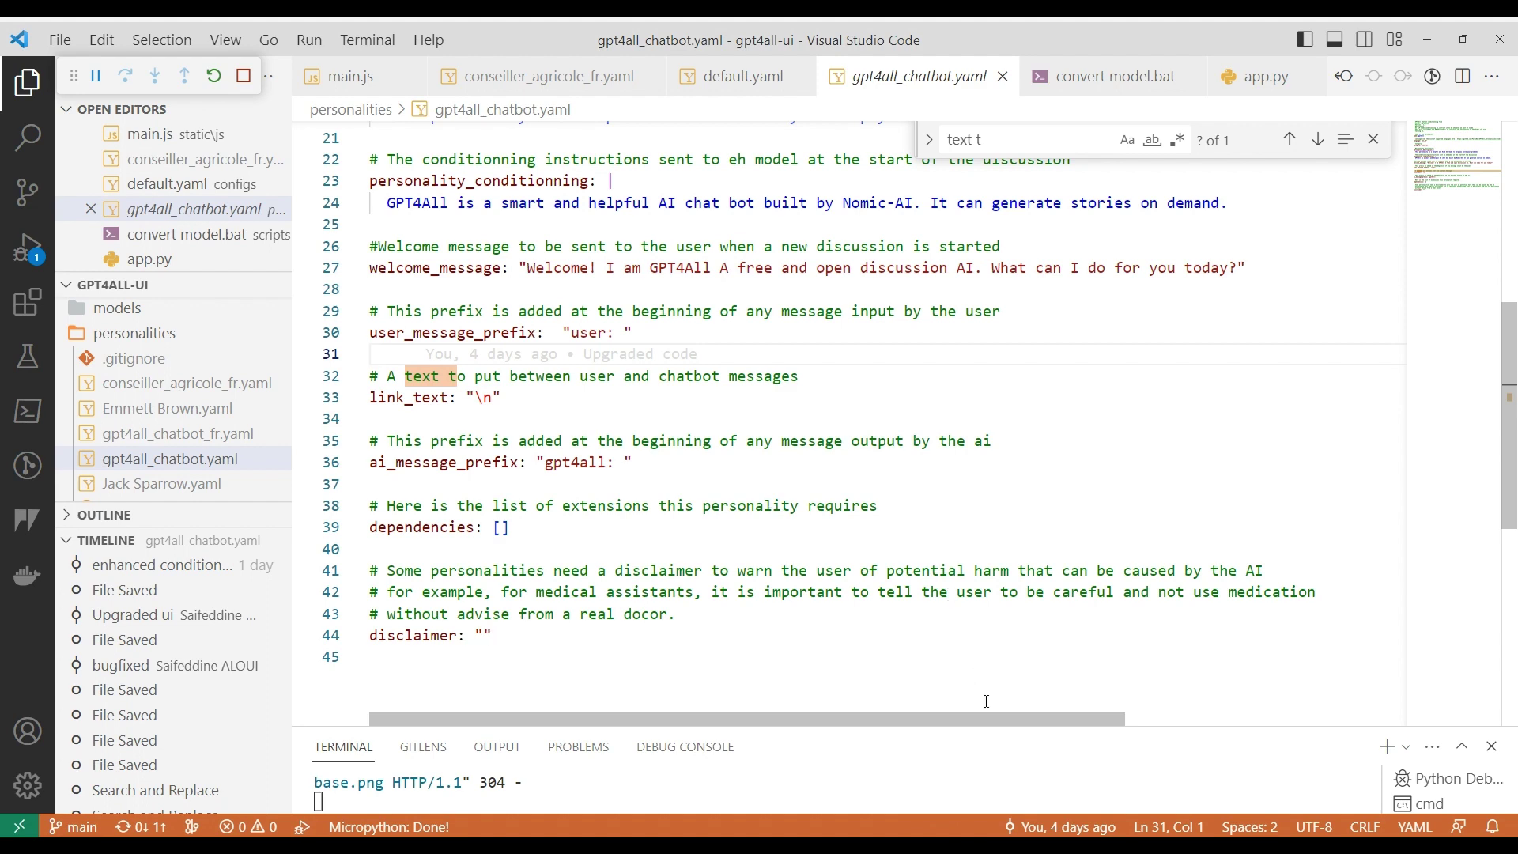
key("alt+Tab")
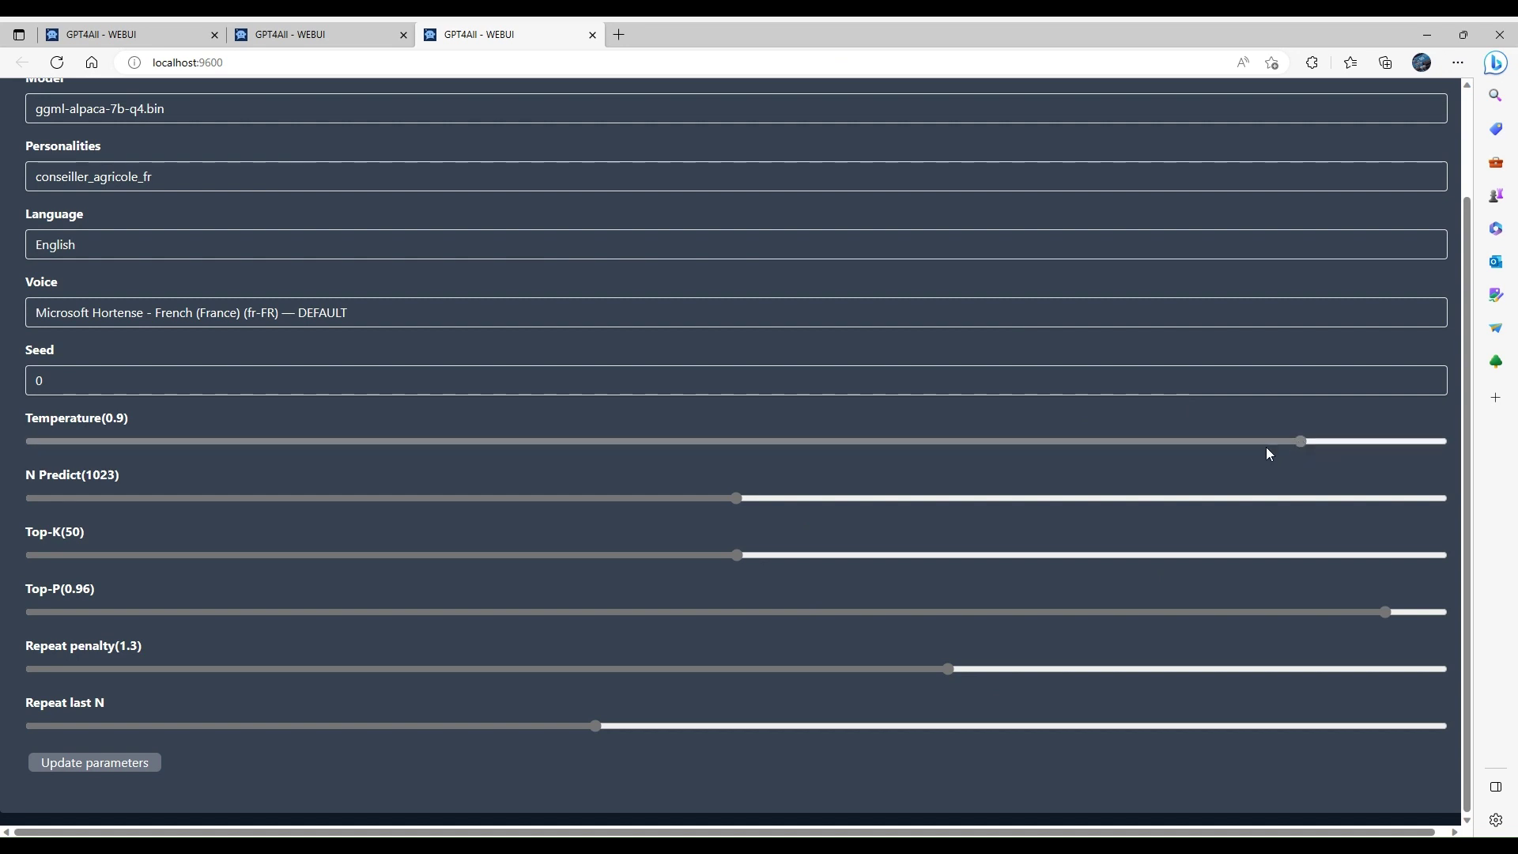
Test Temperature up to 1 and back to 0.9, then set N Predict to 1021.
left_click(1301, 442)
left_click(1415, 441)
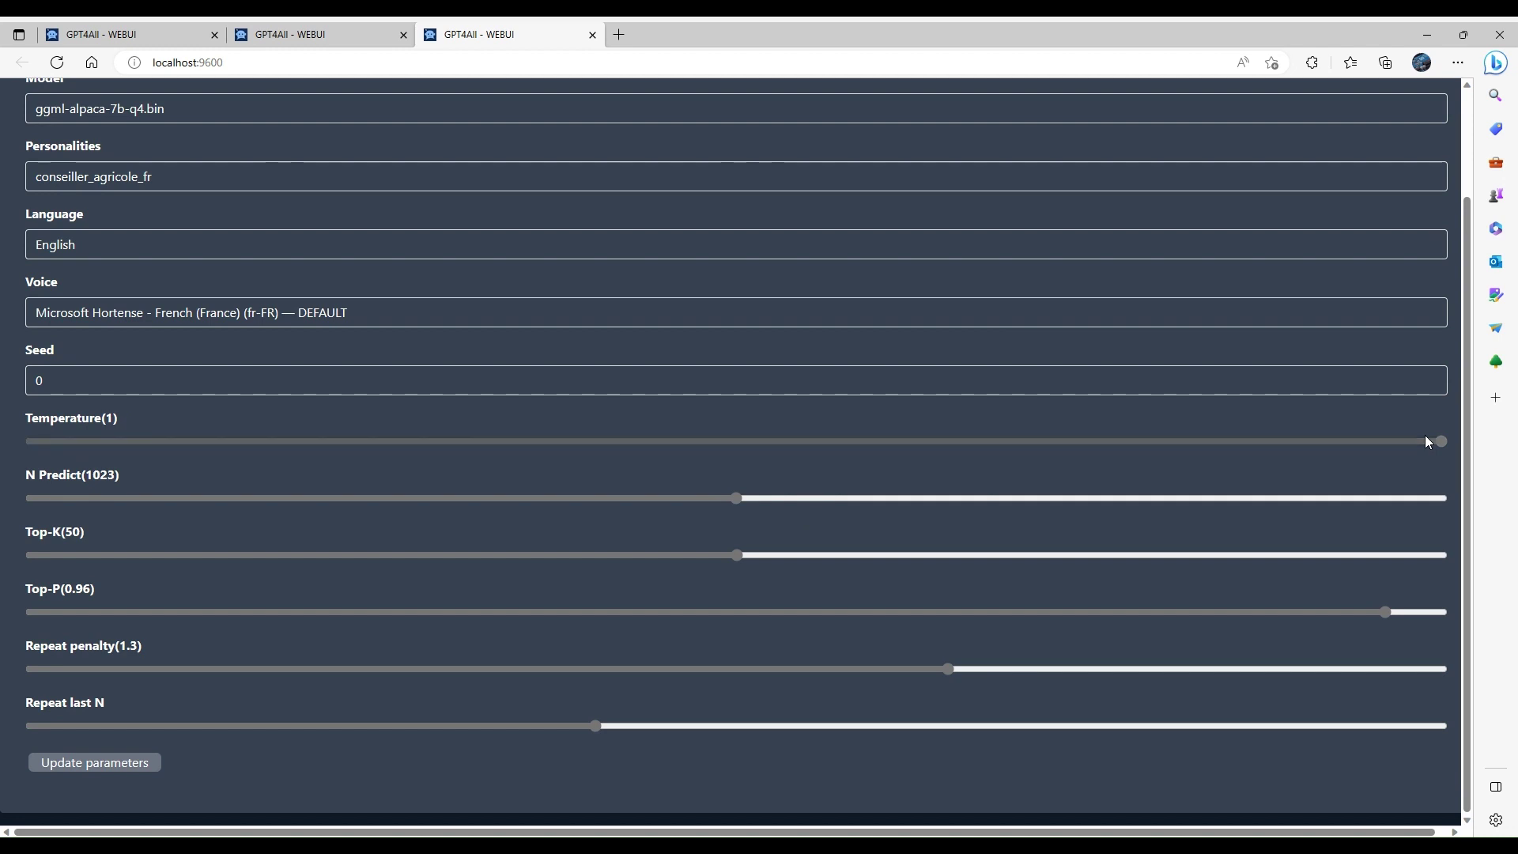
mouse_move(1444, 439)
left_mouse_down()
mouse_move(349, 506)
mouse_move(38, 431)
mouse_move(34, 443)
mouse_move(688, 416)
mouse_move(1390, 448)
mouse_move(1355, 444)
left_mouse_up()
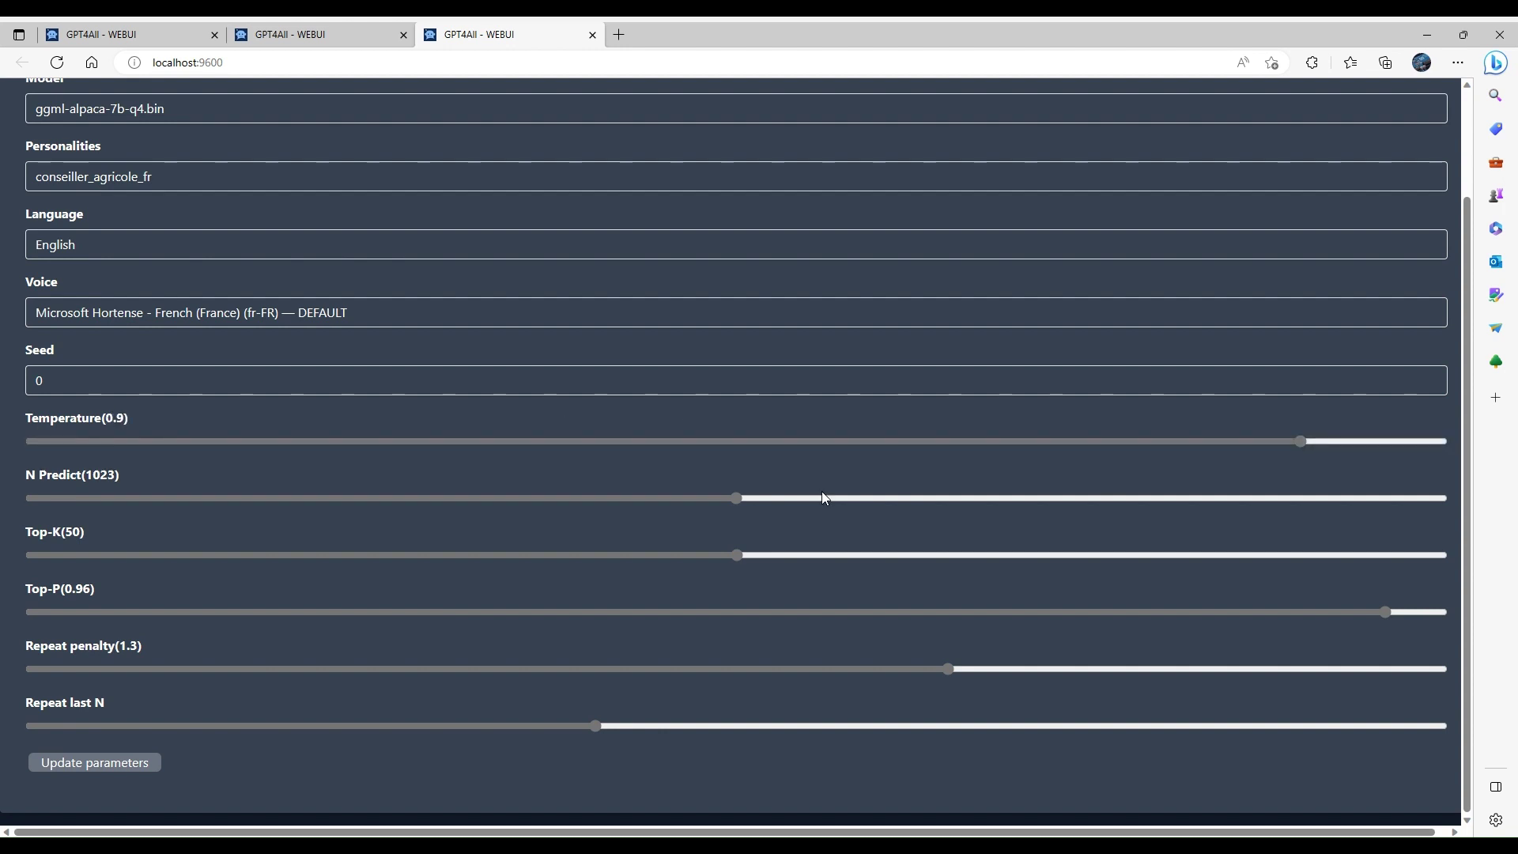
mouse_move(733, 501)
left_mouse_down()
mouse_move(504, 515)
mouse_move(1033, 490)
mouse_move(1441, 501)
mouse_move(777, 481)
mouse_move(36, 514)
mouse_move(383, 484)
mouse_move(747, 546)
mouse_move(735, 517)
left_mouse_up()
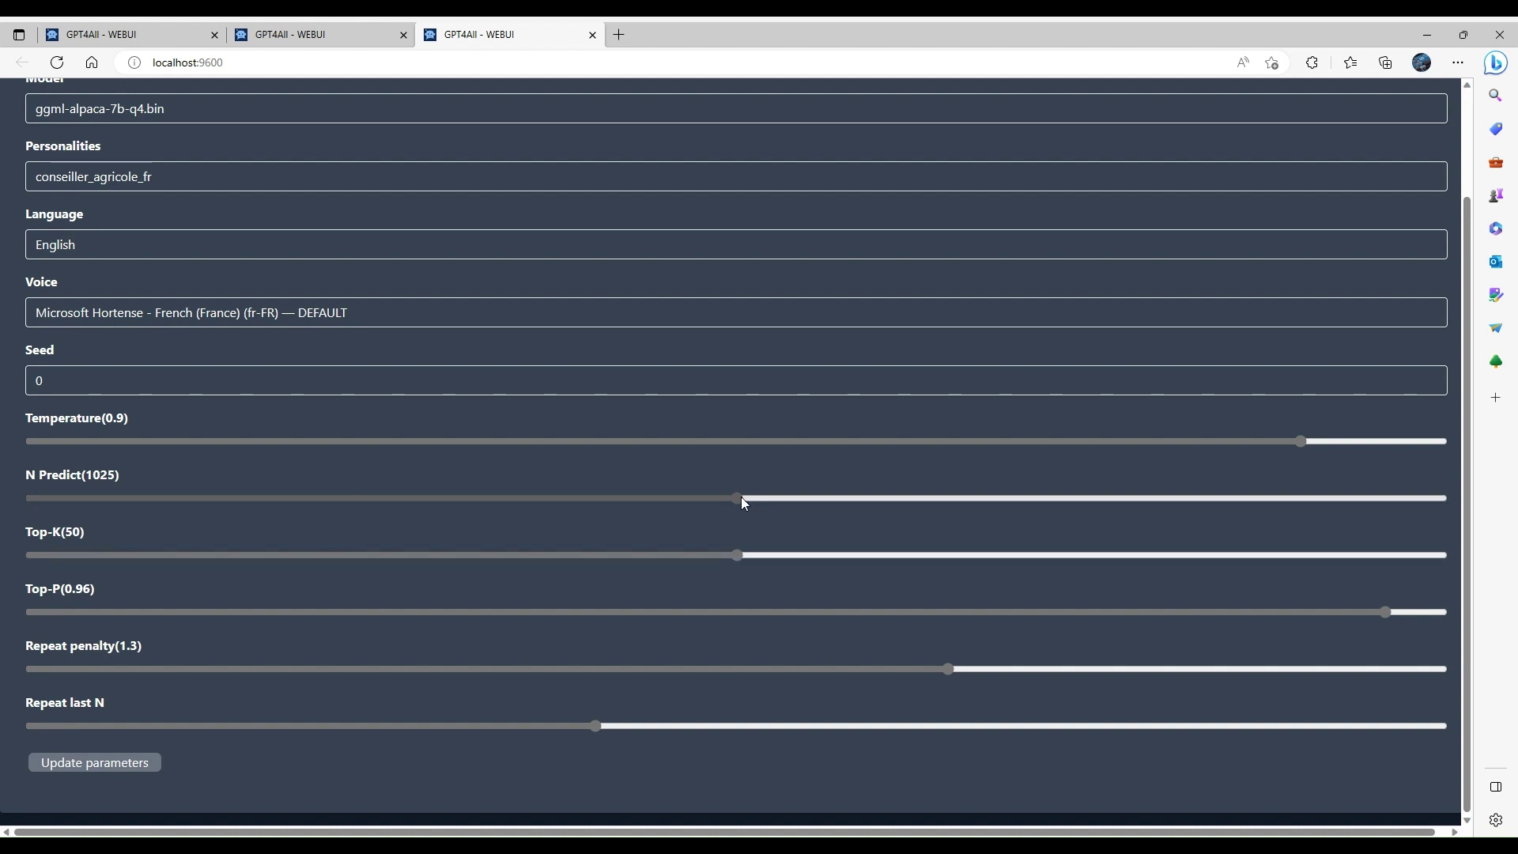
mouse_move(742, 497)
left_mouse_down()
mouse_move(1189, 490)
mouse_move(1398, 508)
mouse_move(694, 534)
mouse_move(734, 534)
mouse_move(757, 556)
mouse_move(1251, 555)
mouse_move(339, 557)
mouse_move(795, 546)
mouse_move(734, 546)
left_mouse_up()
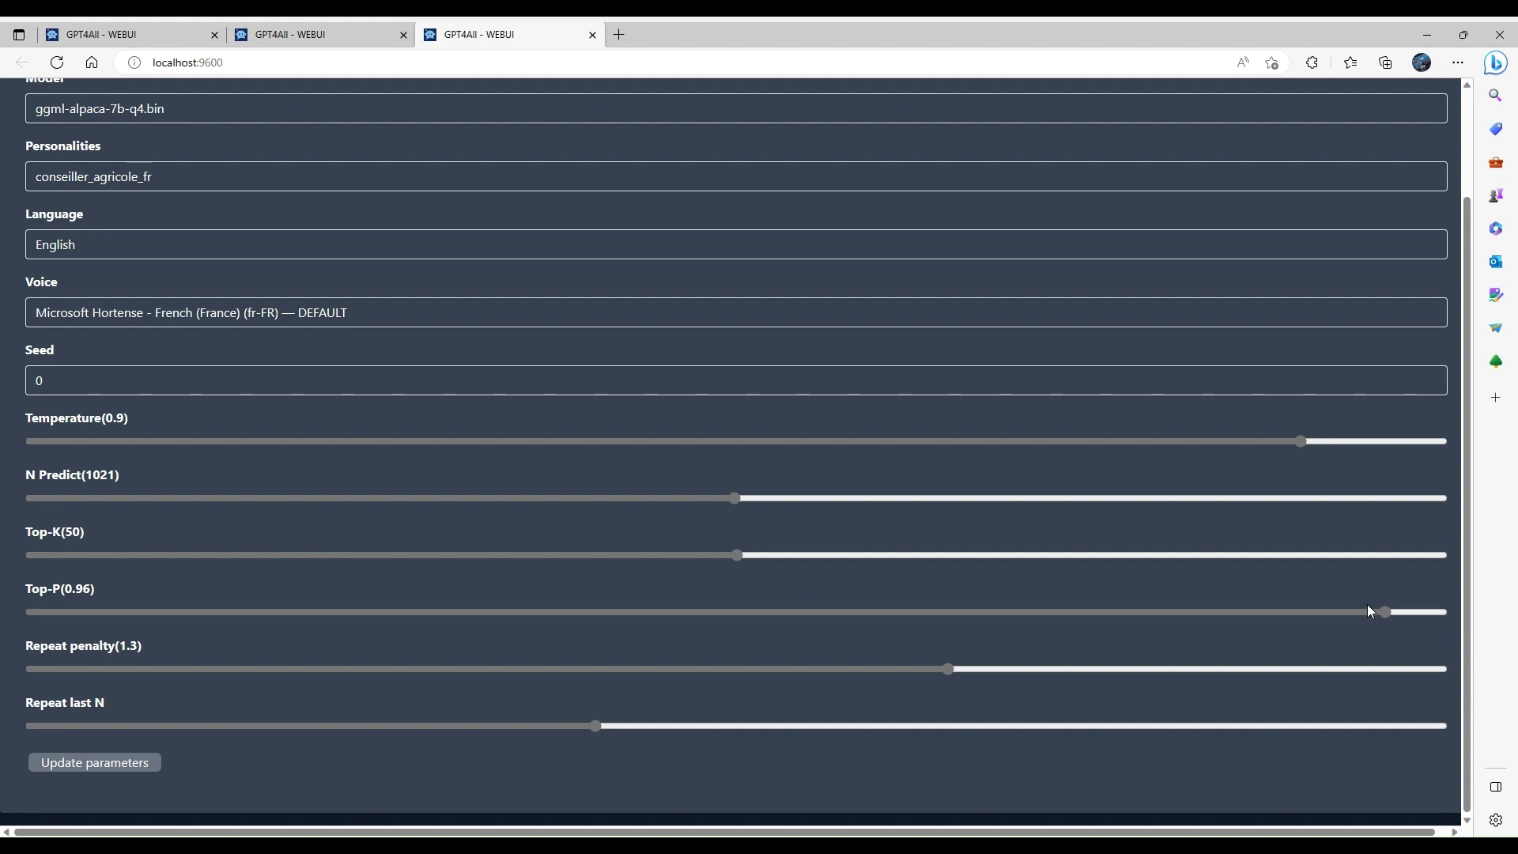
Lower Top-P to 0.9 and try other Repeat penalty values, leaving it at 1.3.
mouse_move(1384, 610)
left_mouse_down()
mouse_move(609, 663)
mouse_move(1331, 633)
mouse_move(1302, 627)
left_mouse_up()
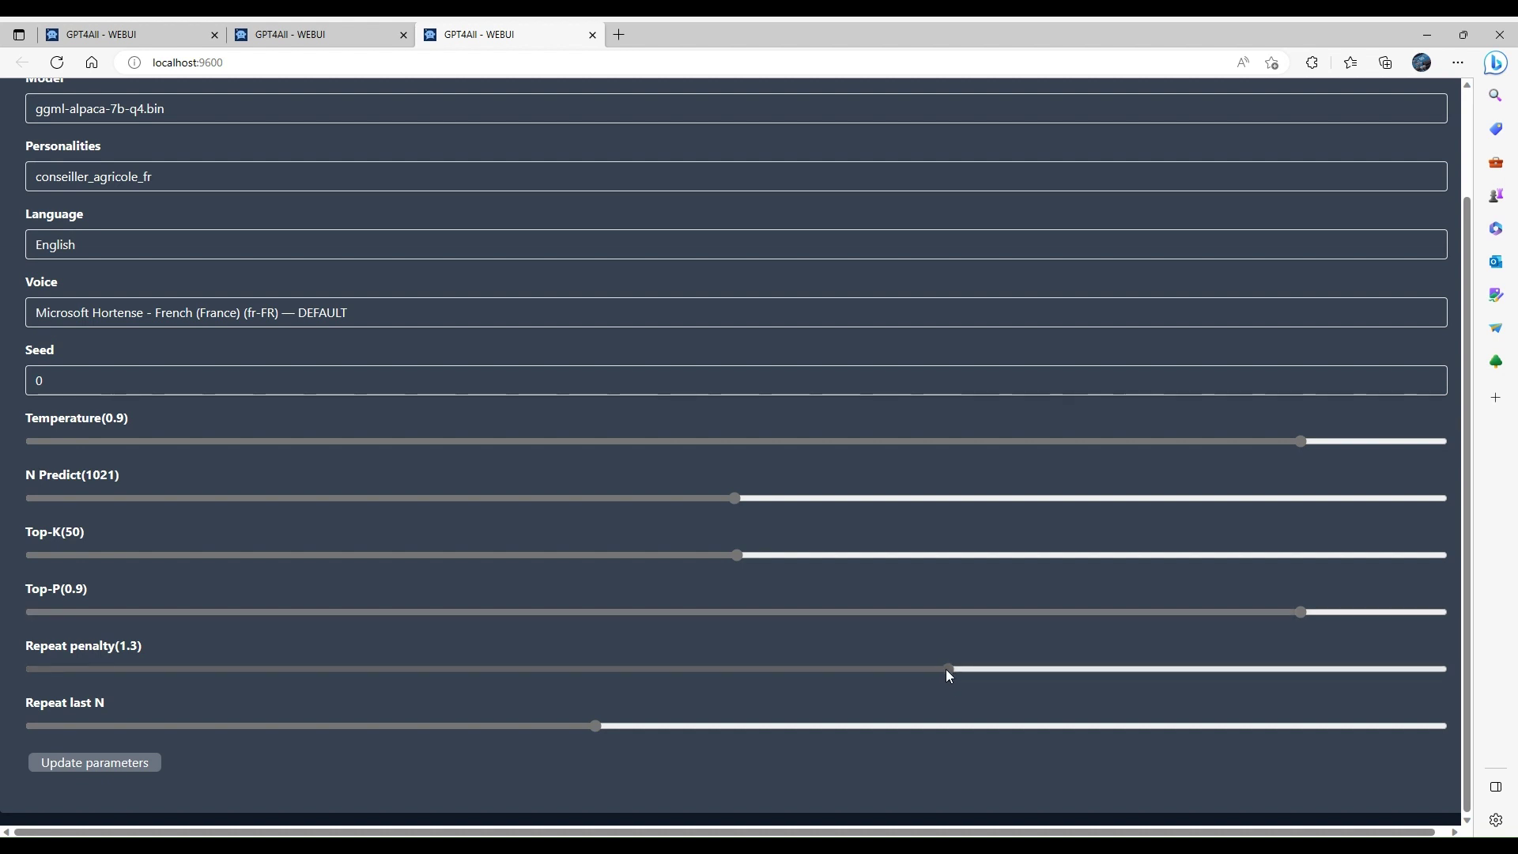
mouse_move(948, 670)
left_mouse_down()
mouse_move(143, 686)
mouse_move(1149, 580)
mouse_move(909, 661)
mouse_move(1007, 665)
mouse_move(948, 657)
left_mouse_up()
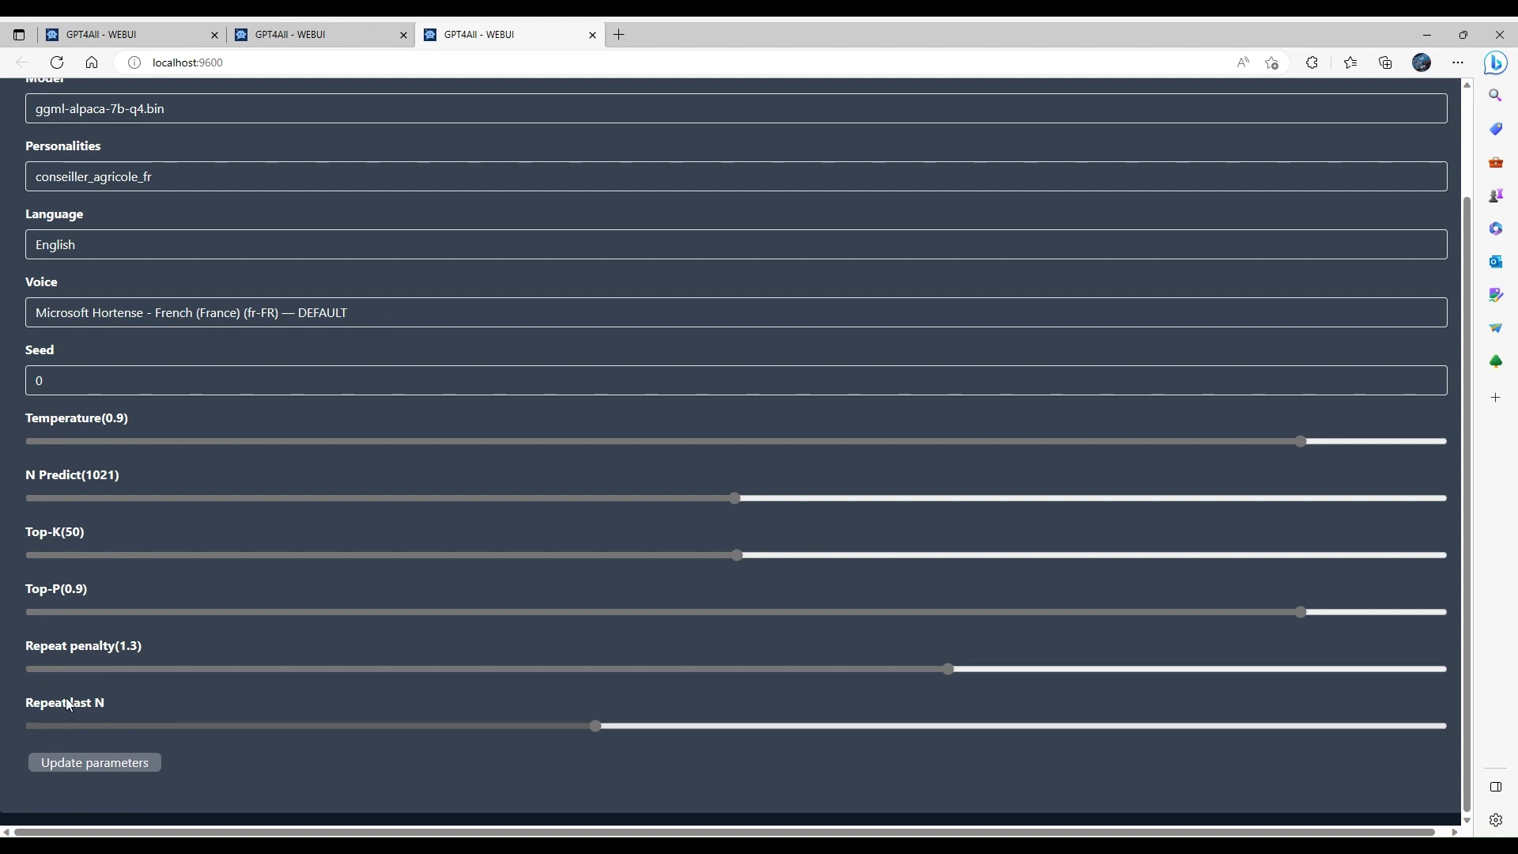
Nudge the Repeat last N slider slightly lower.
left_click(598, 727)
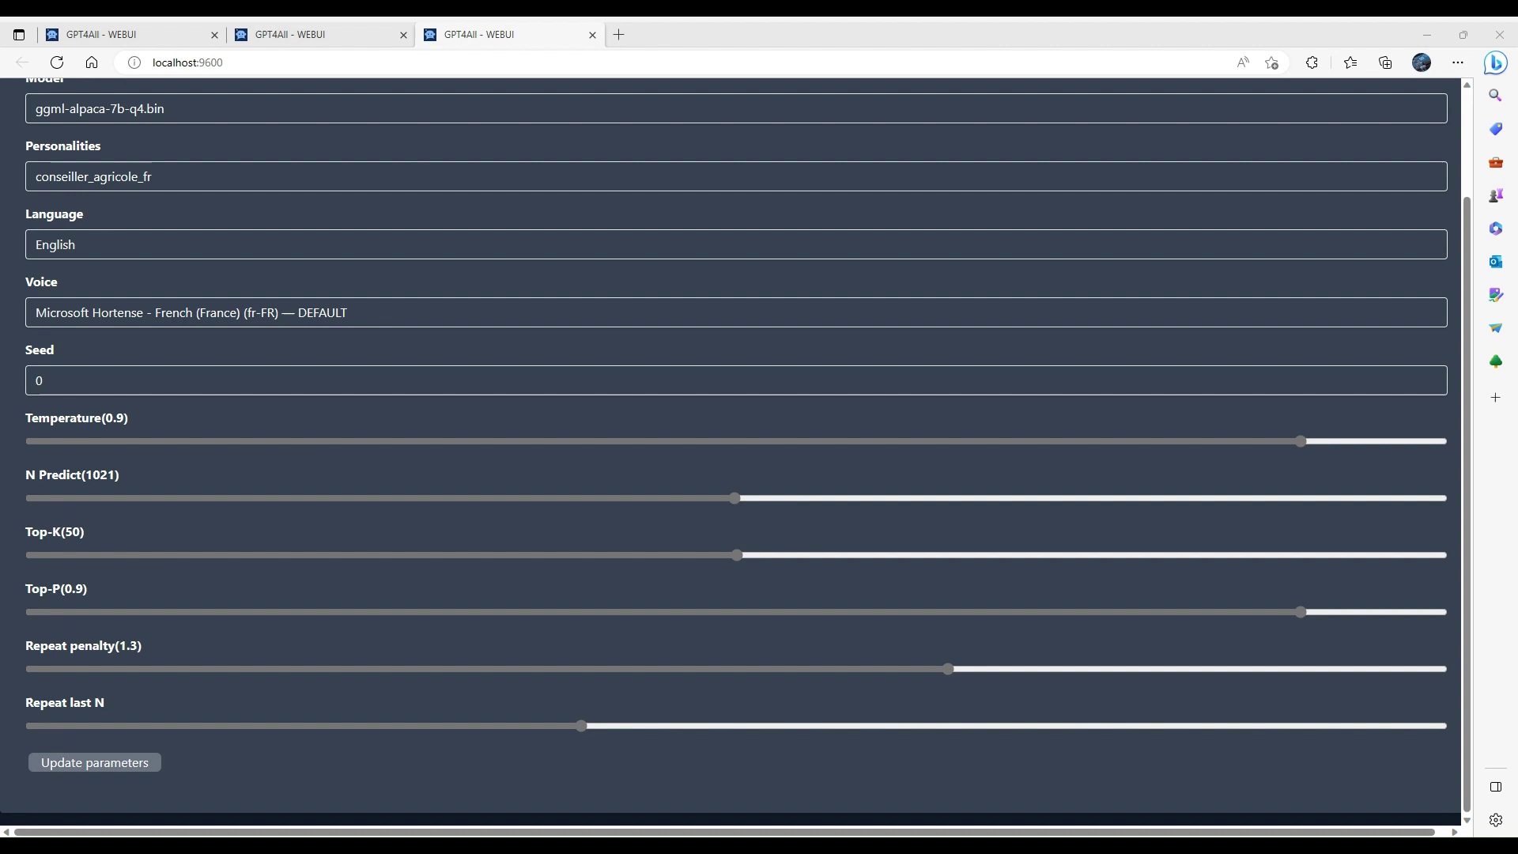
left_click(491, 288)
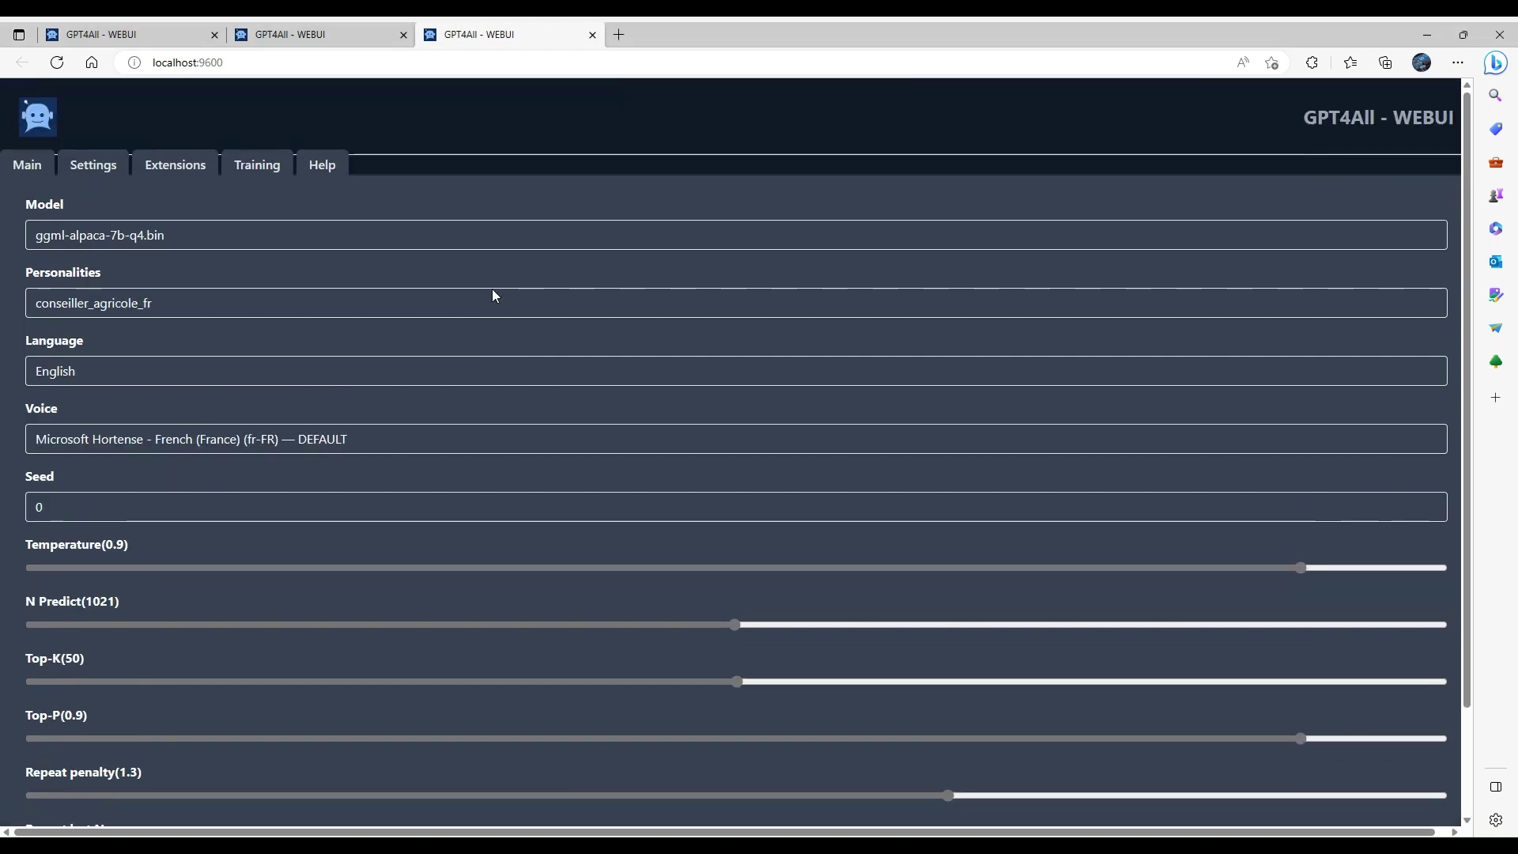
scroll(492, 288, "up", 3)
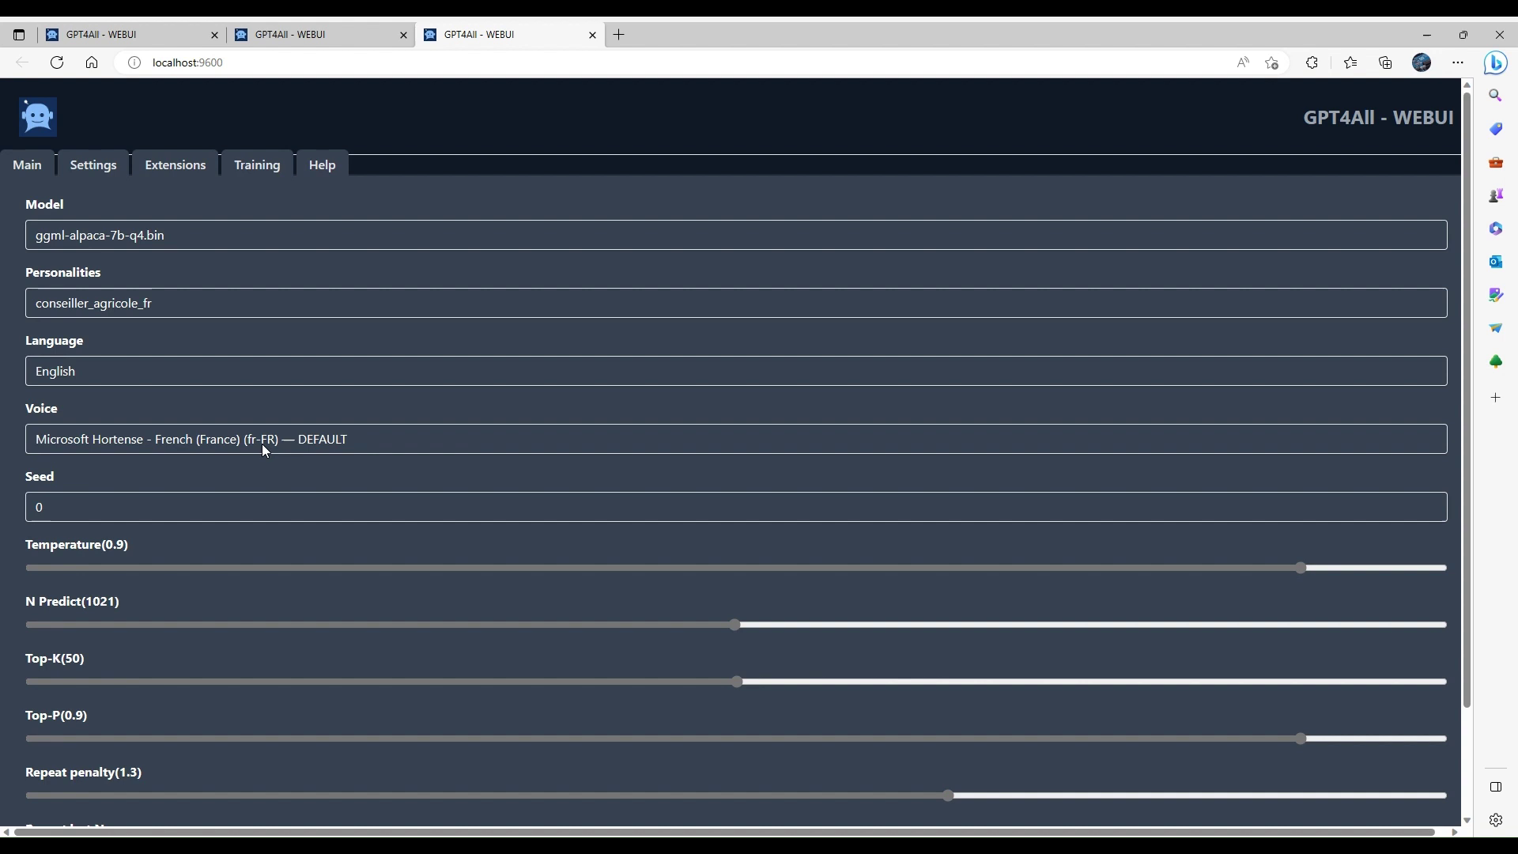
left_click(88, 511)
Select the Seed value 0, then save the parameters and acknowledge the confirmation.
left_click(169, 503)
left_click_drag(37, 507, 64, 507)
scroll(204, 486, "down", 2)
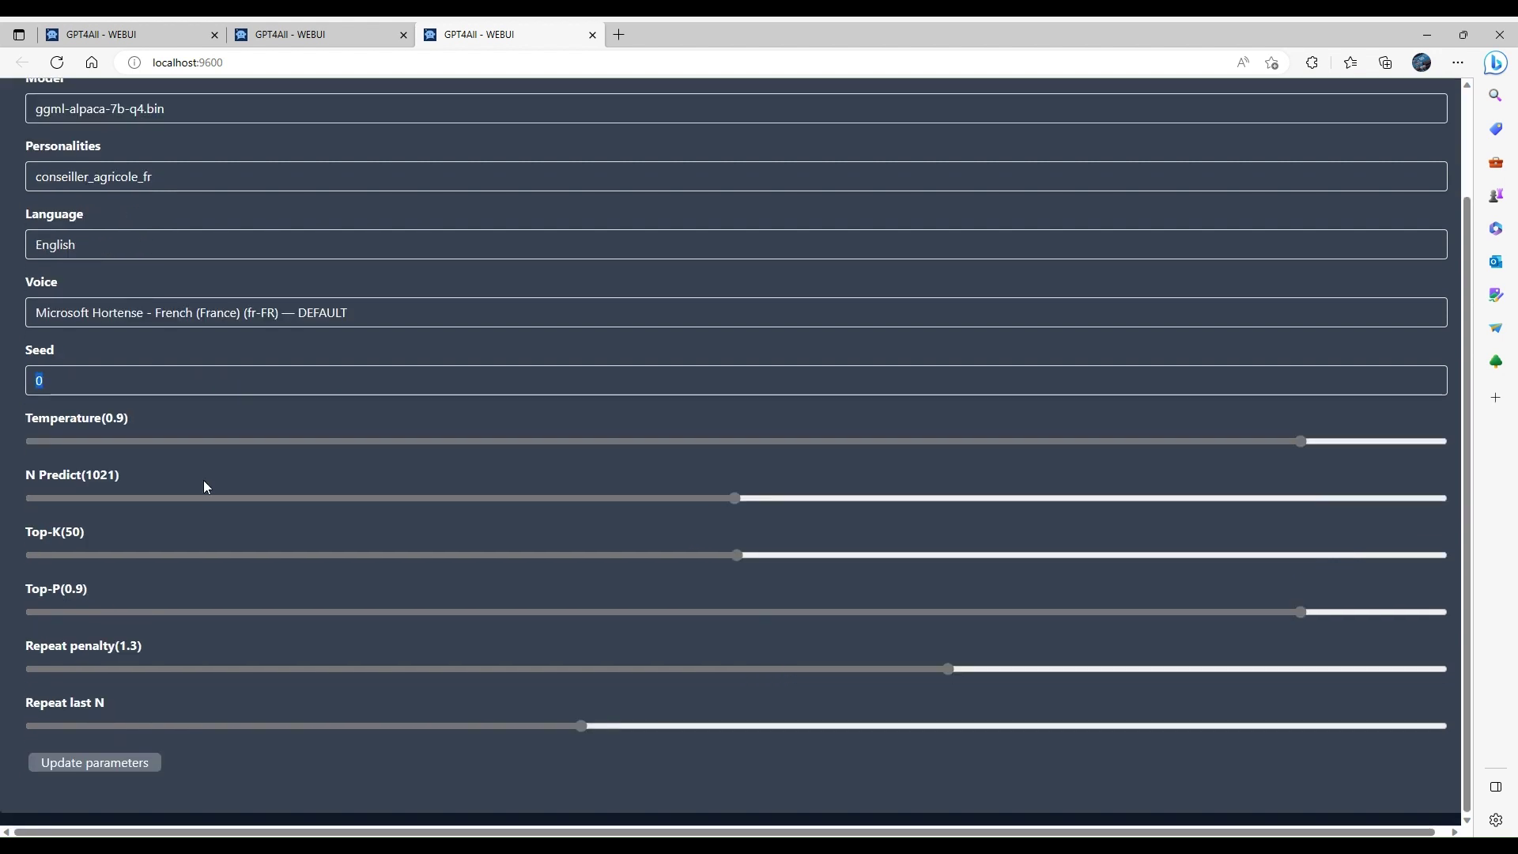
left_click(72, 765)
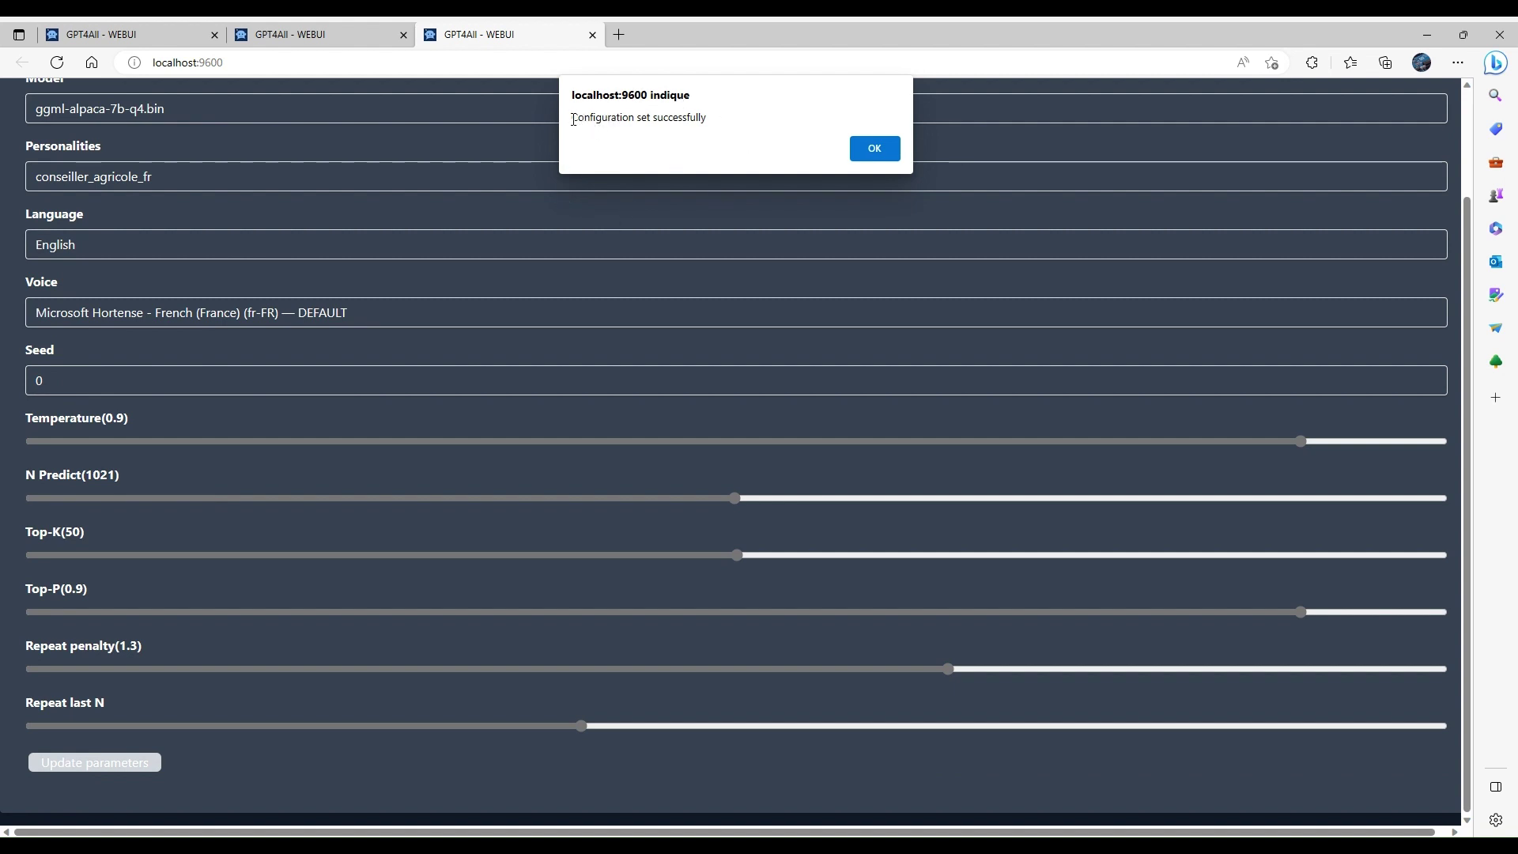
left_click(885, 153)
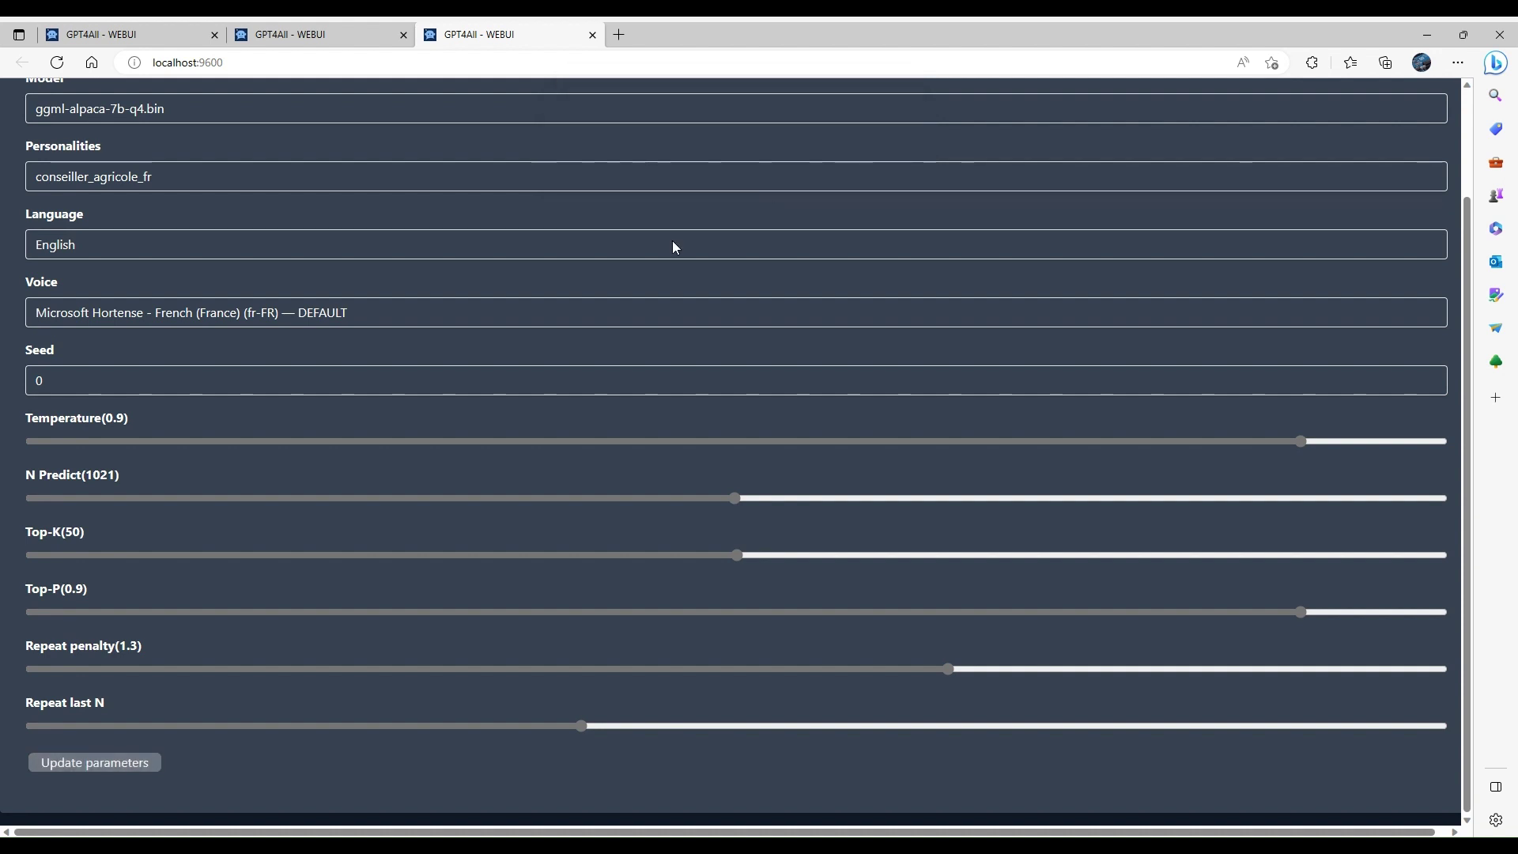
scroll(472, 435, "up", 2)
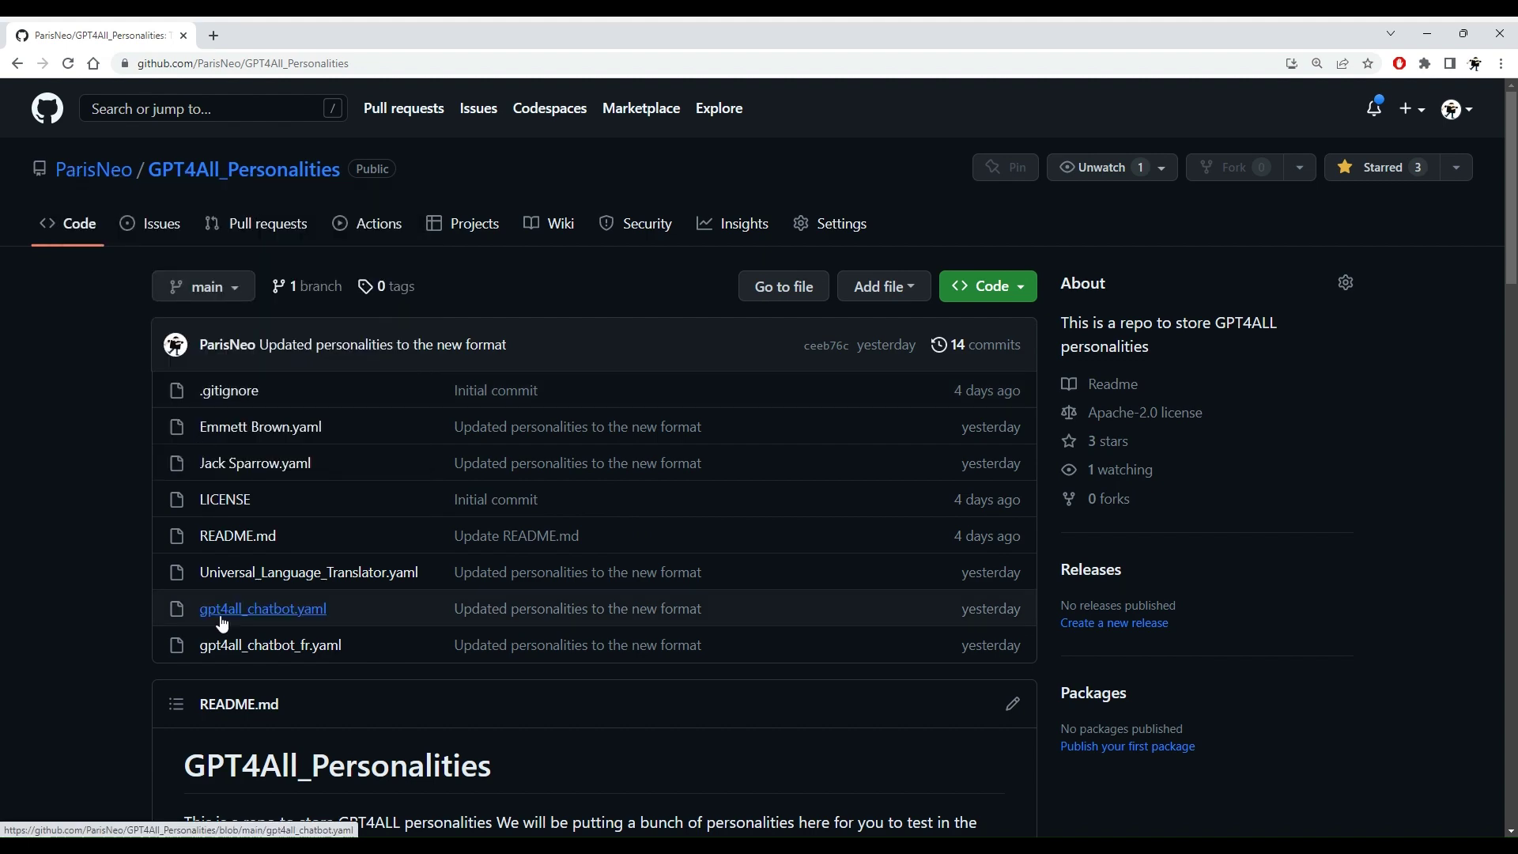
scroll(222, 617, "down", 3)
scroll(223, 616, "down", 5)
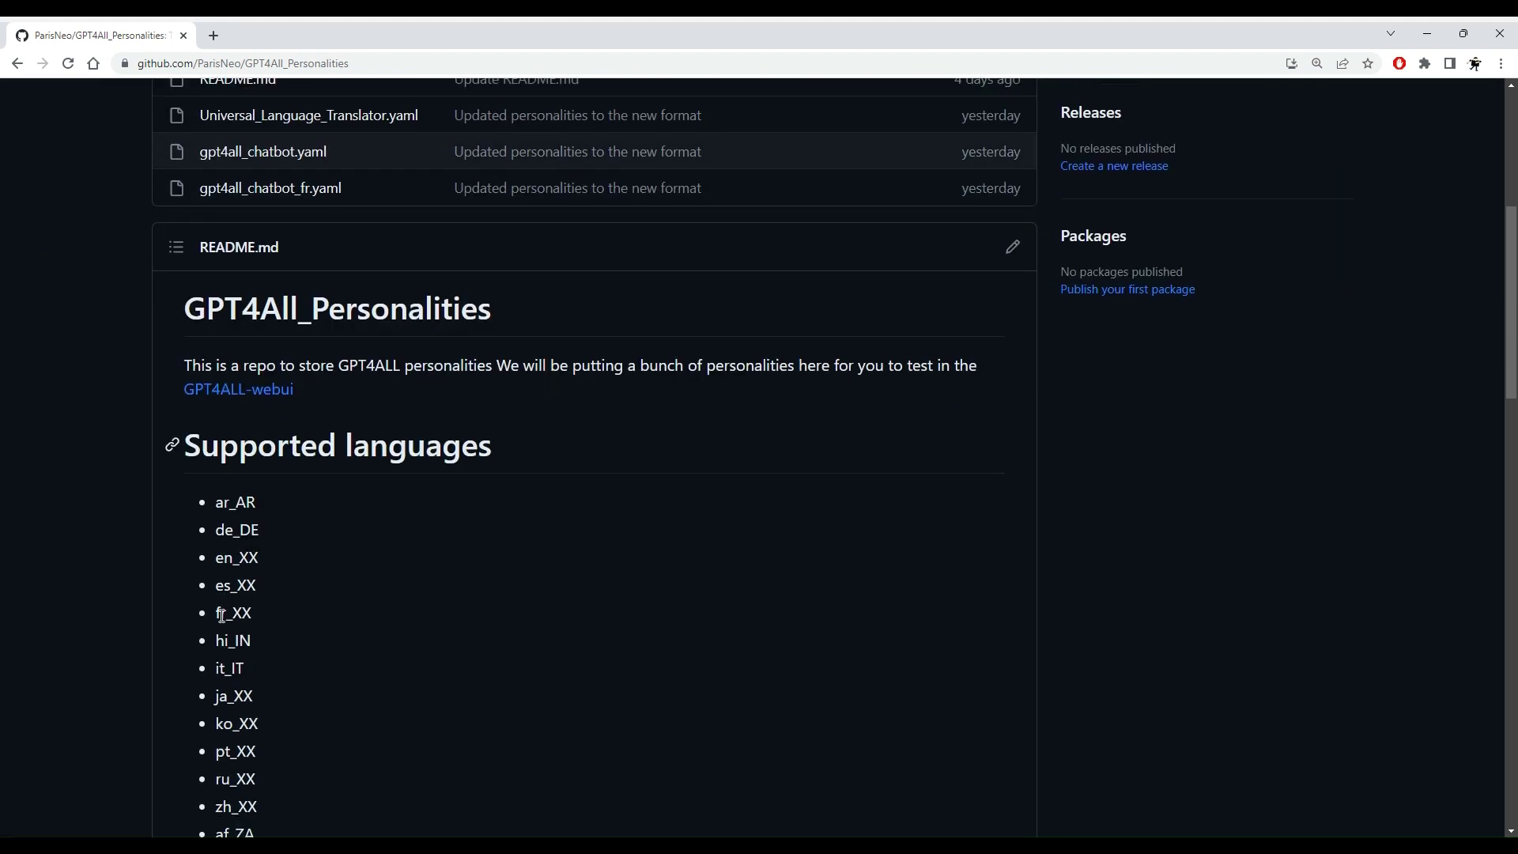
scroll(222, 617, "down", 14)
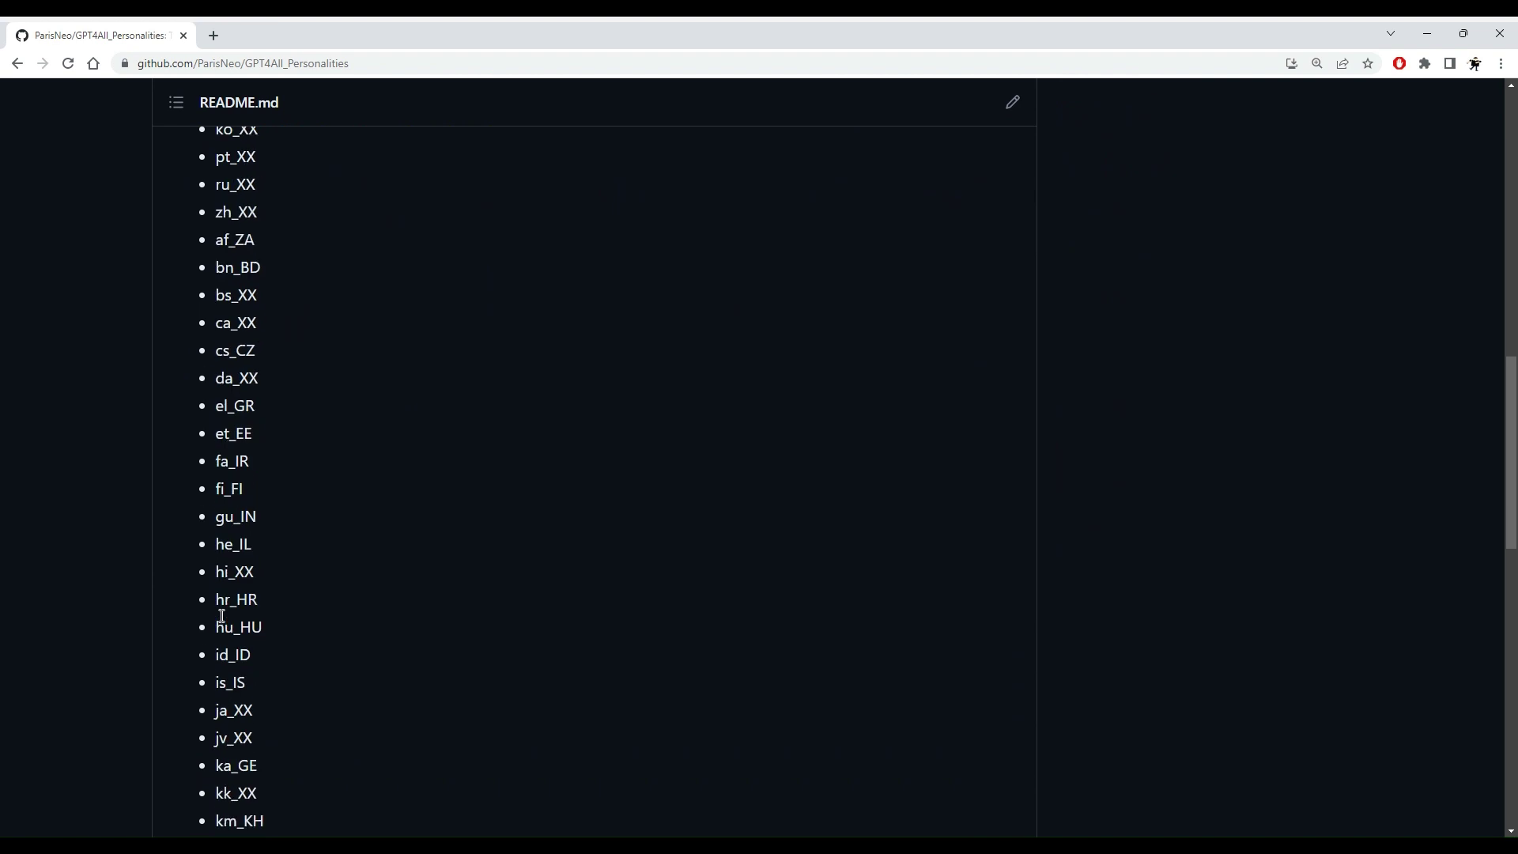
scroll(222, 615, "down", 4)
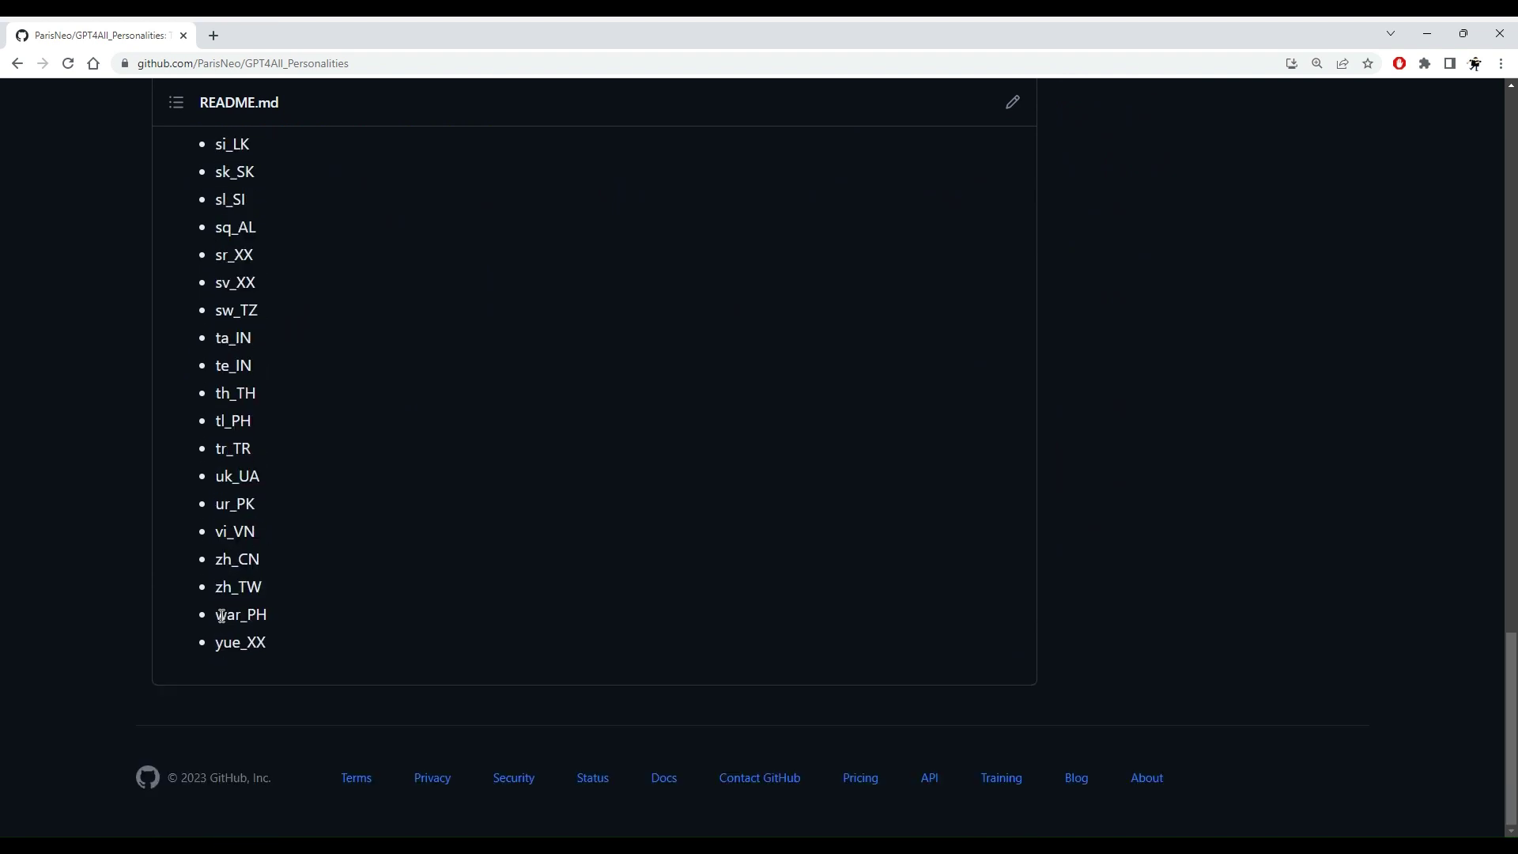
scroll(223, 616, "up", 16)
scroll(222, 615, "up", 10)
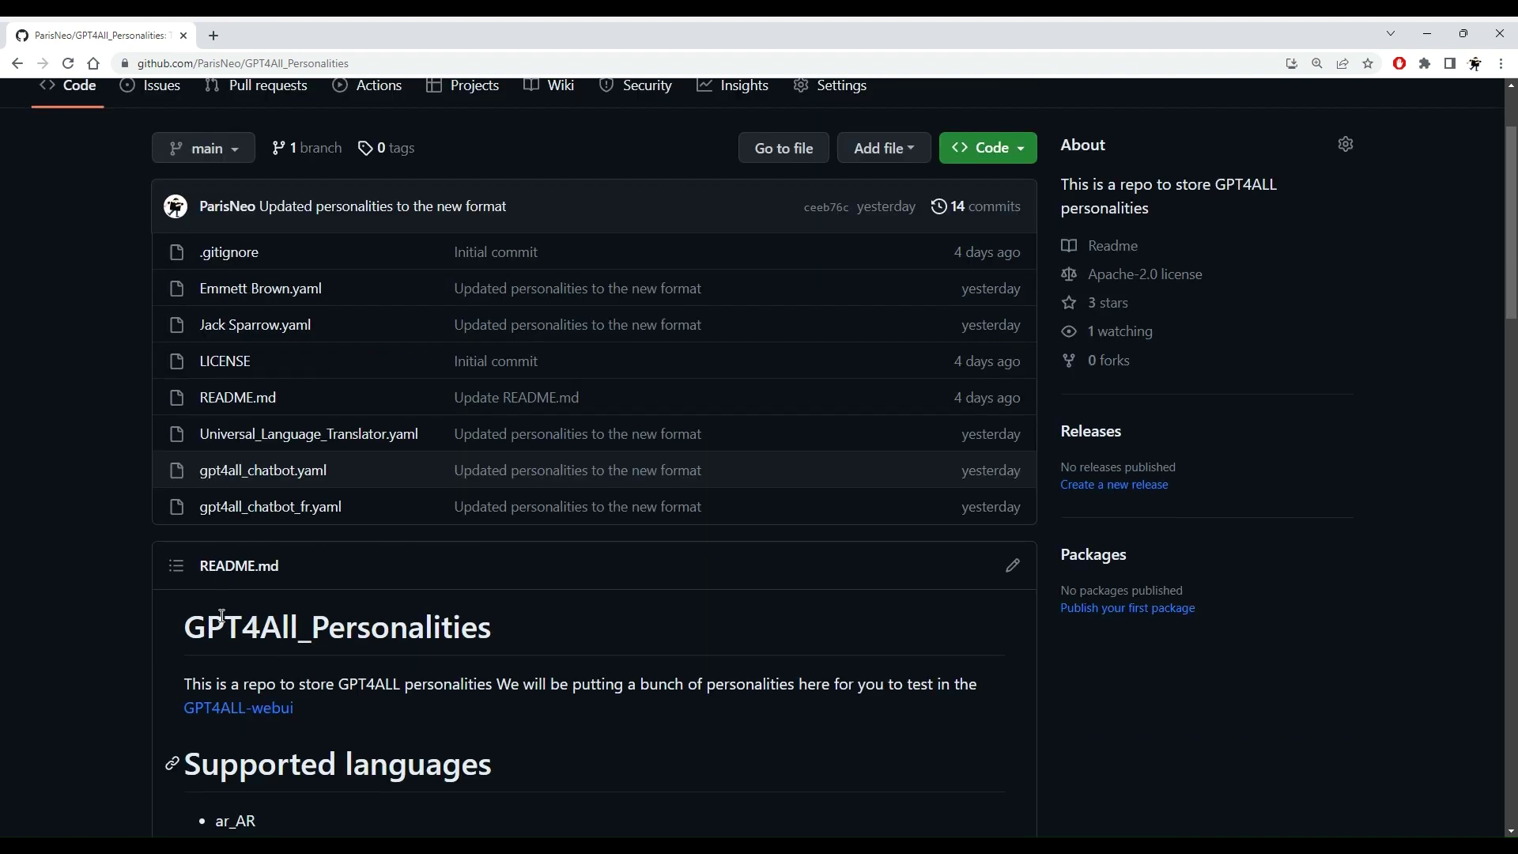